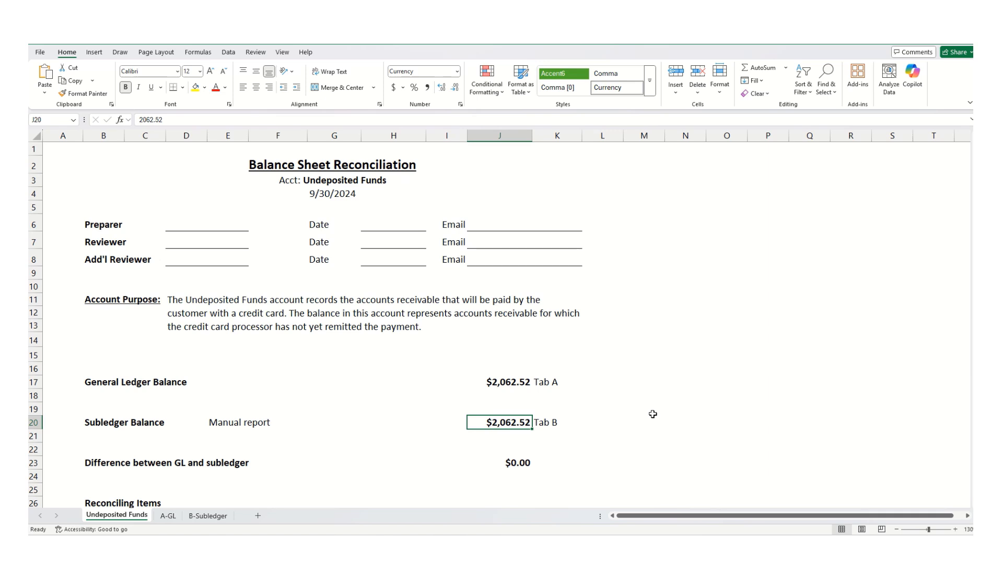
- Copy the 'Total for Undeposited Funds' label from the total row of the A-GL sheet
left_click(499, 381)
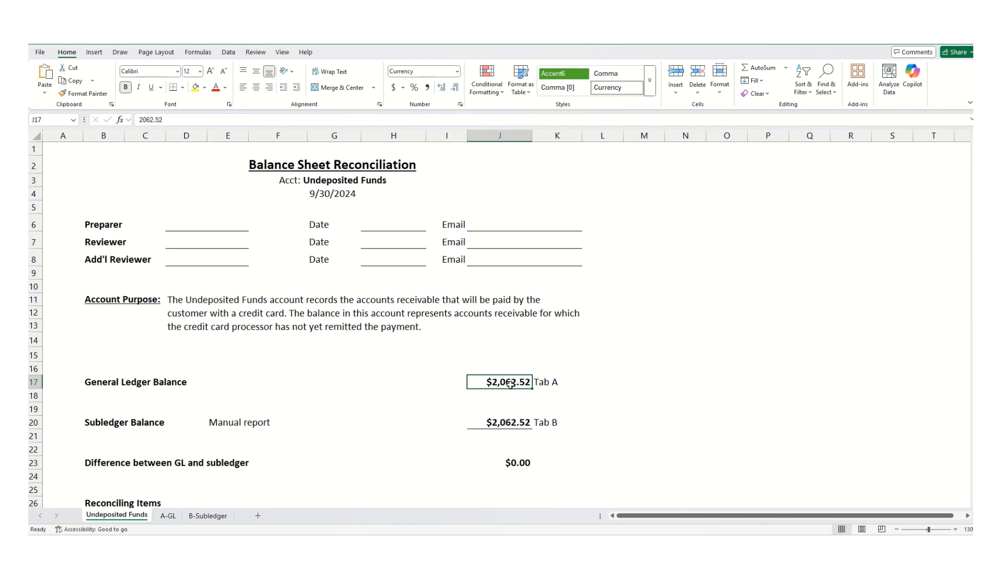
left_click(507, 422)
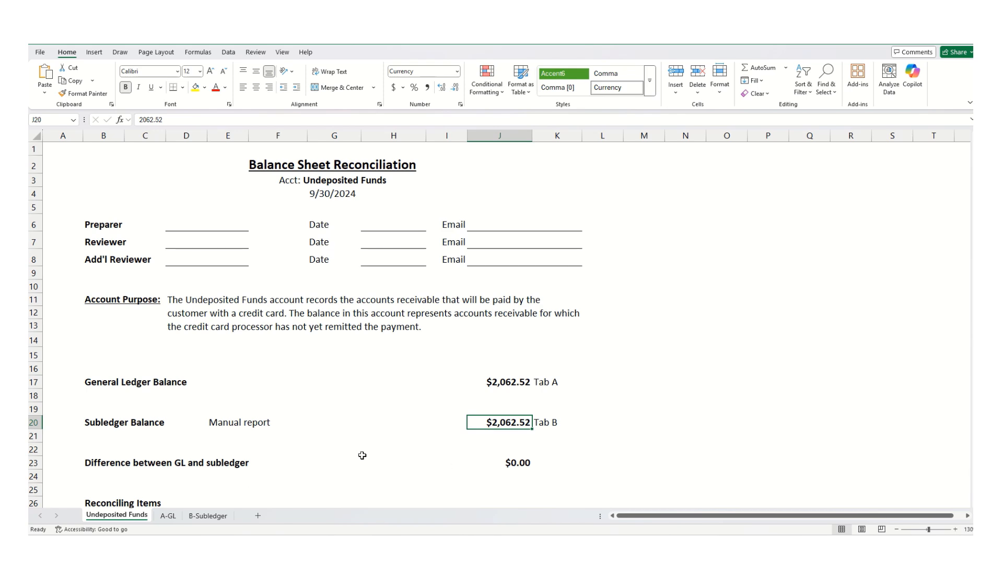
left_click(494, 381)
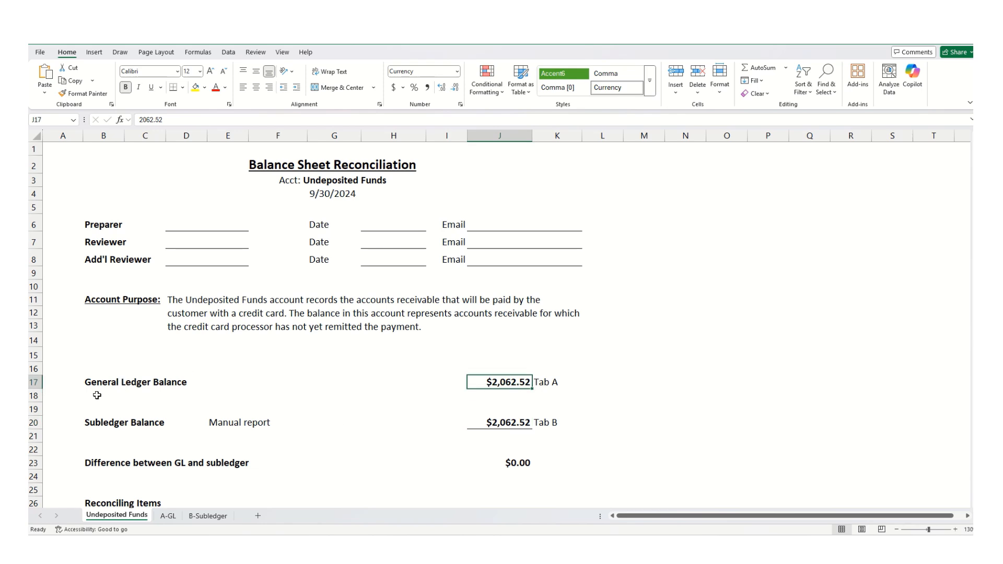
left_click(167, 515)
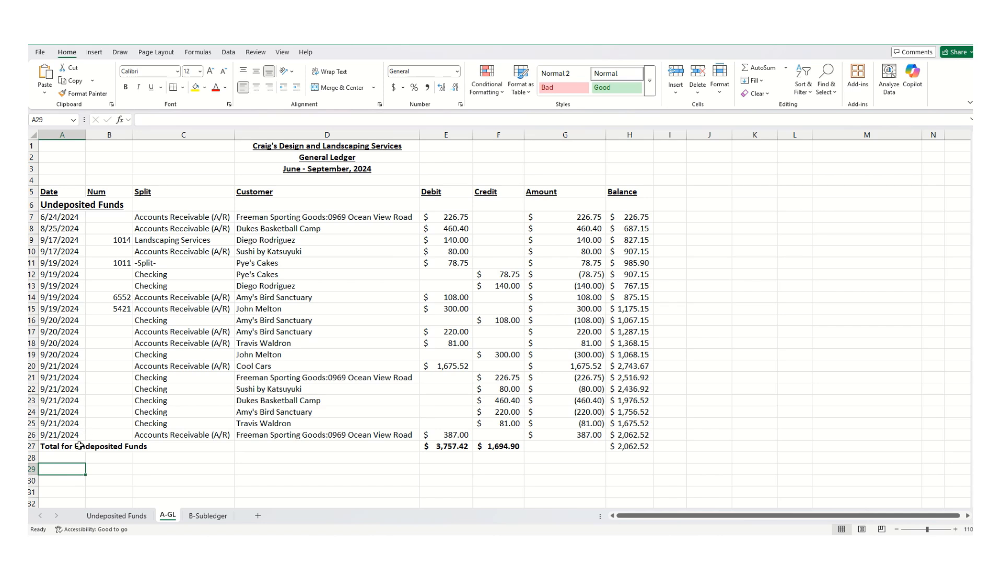
left_click(51, 447)
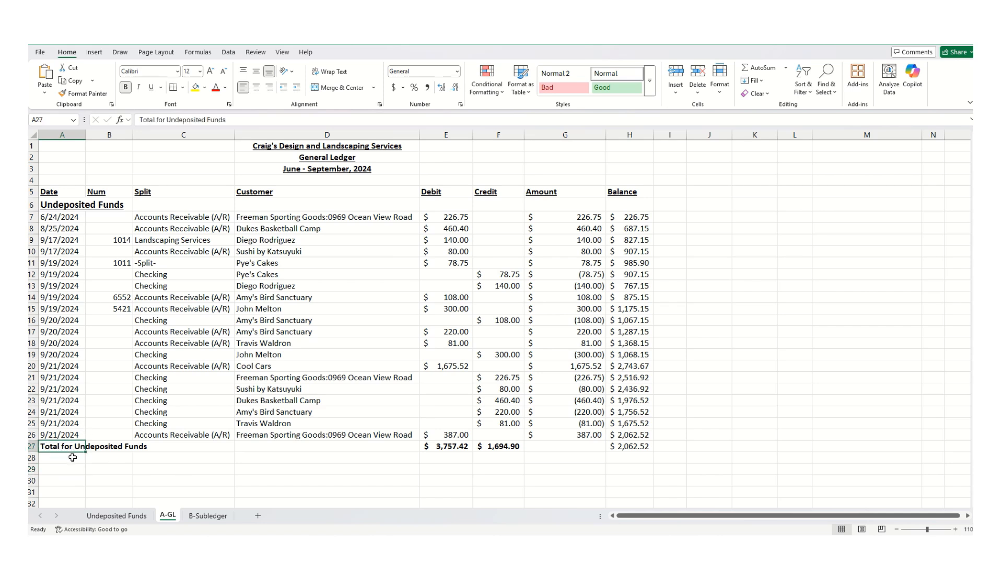
left_click(635, 447)
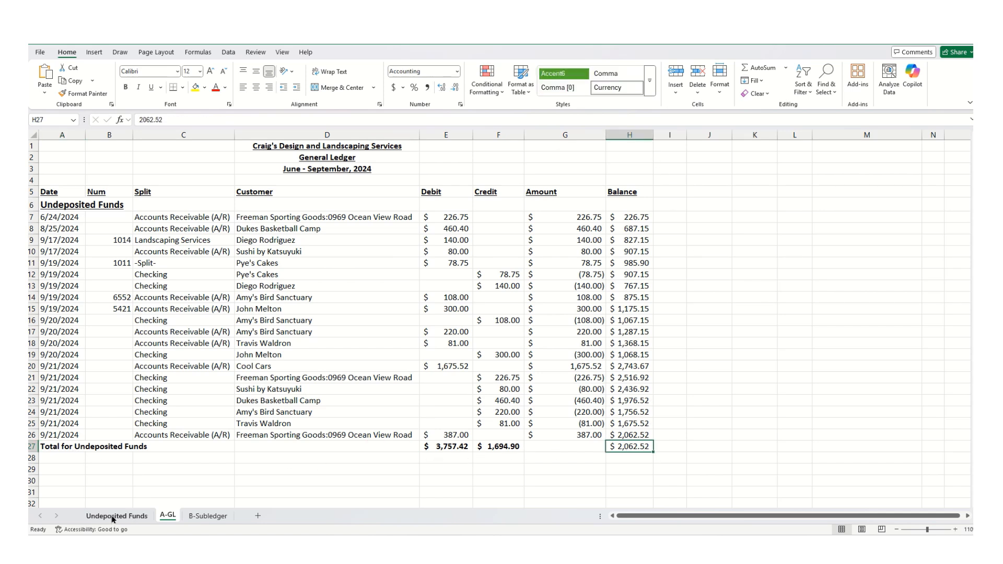
left_click(57, 450)
left_click_drag(230, 119, 112, 120)
key("ctrl+c")
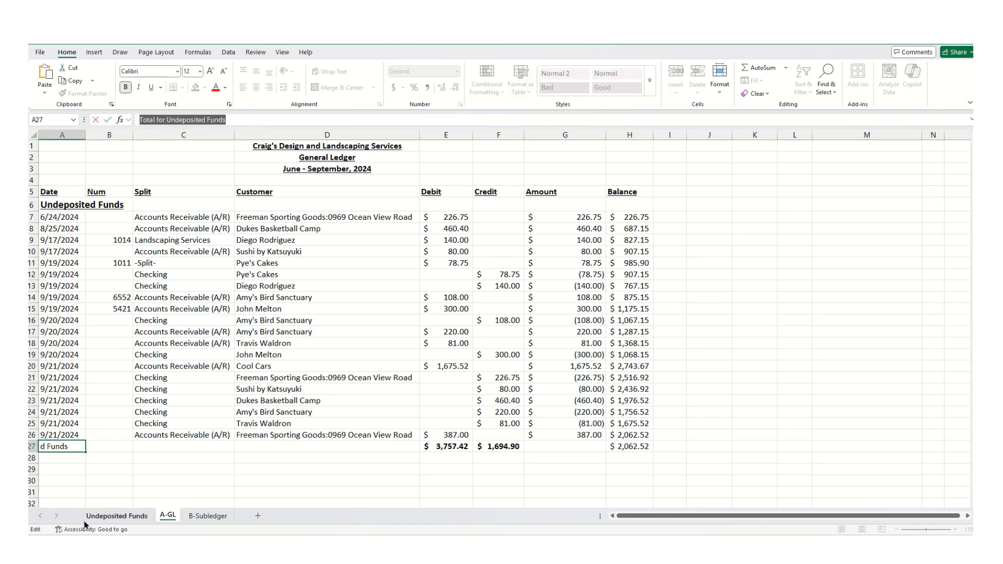
- In the General Ledger Balance cell, start a VLOOKUP with the lookup value "Total for Undeposited Funds"
left_click(115, 516)
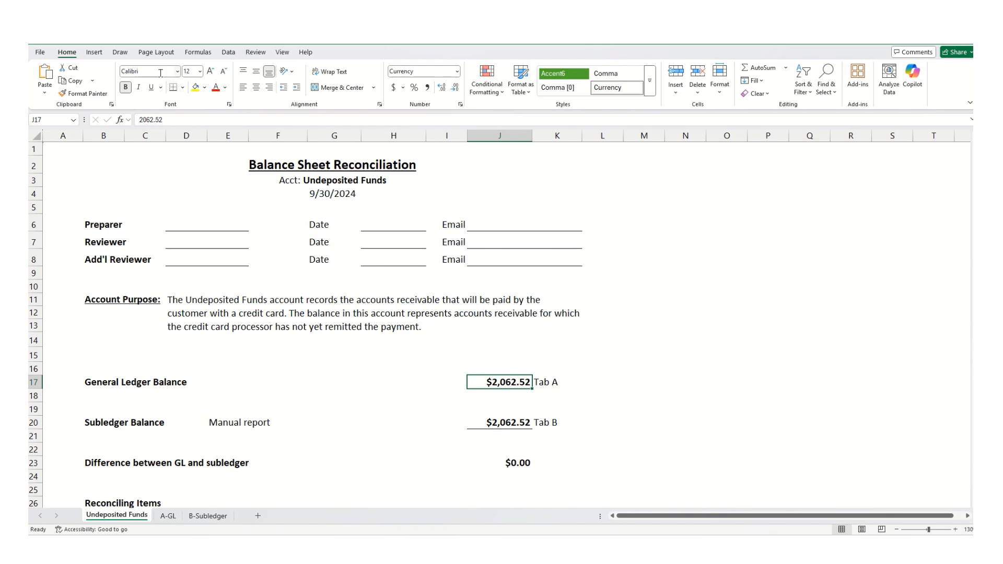
left_click_drag(166, 120, 114, 116)
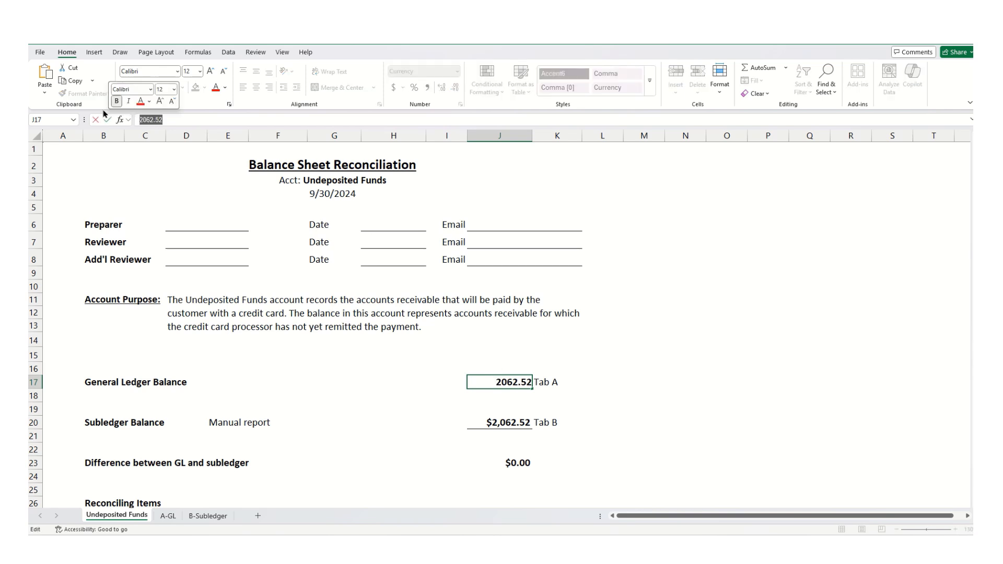
type("=vlookup")
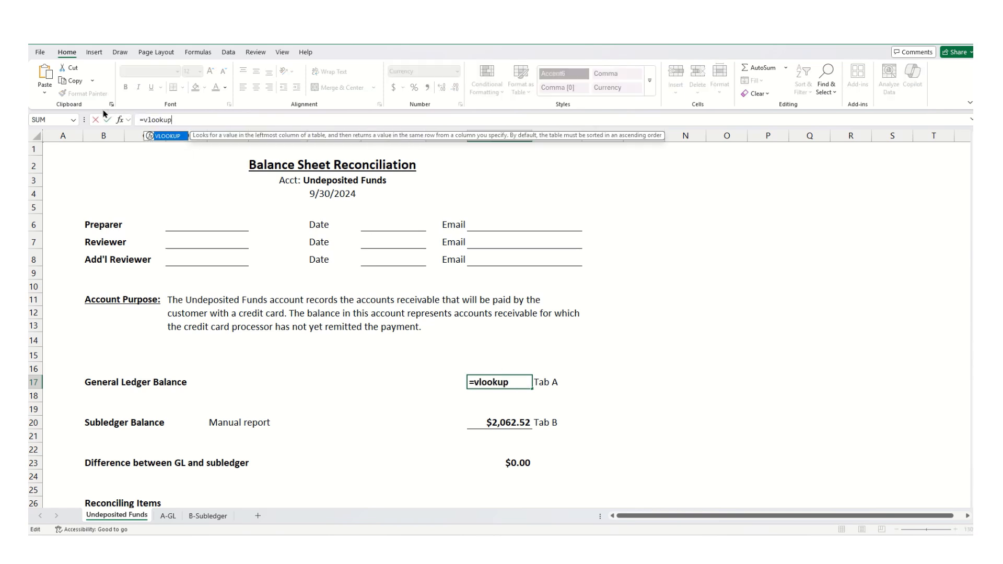
type("(")
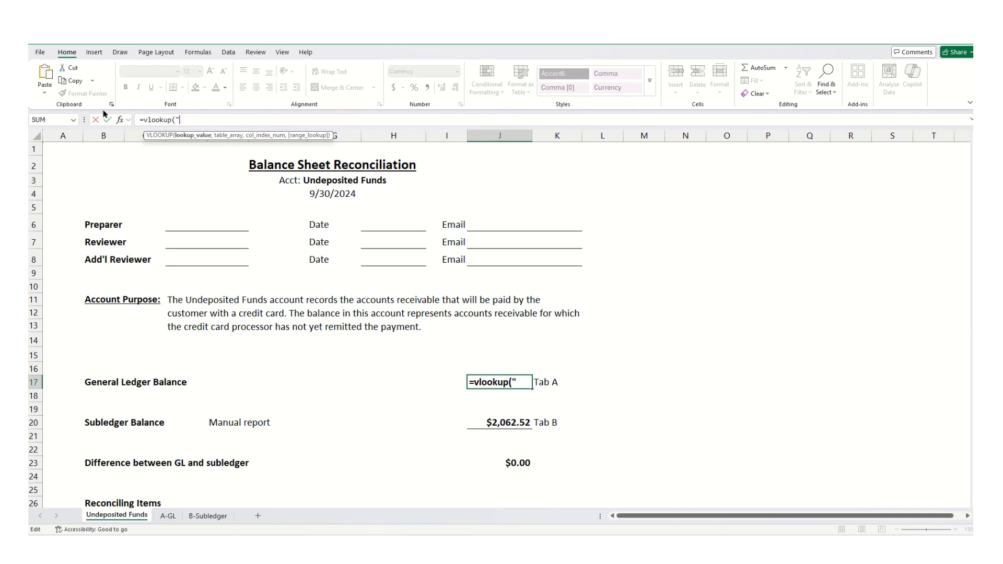
type("\"")
key("ctrl+v")
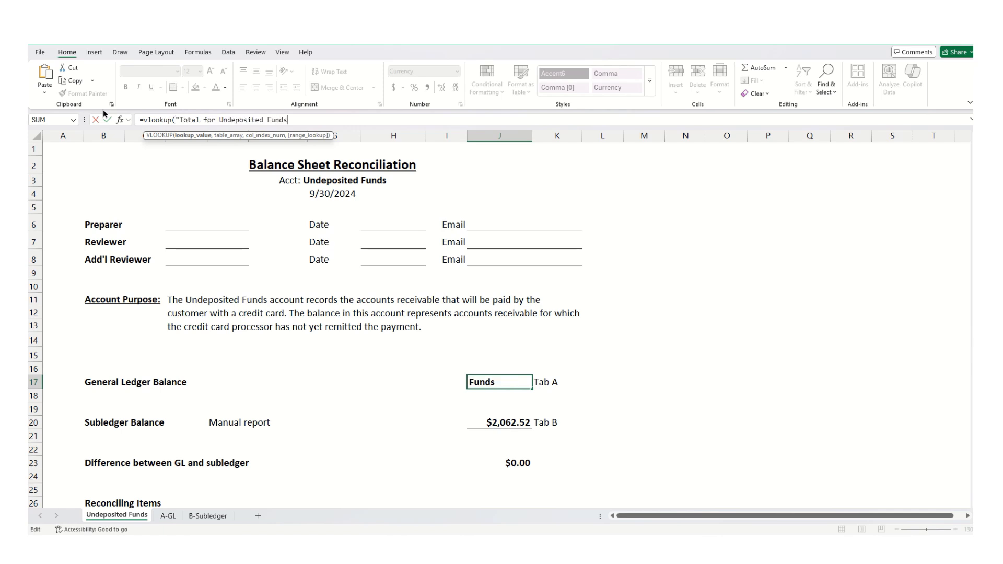
type("\",")
- Complete the lookup with table range 'A-GL'!A5:H2800, column index 8 and FALSE for exact match
left_click(167, 515)
left_click_drag(52, 191, 626, 458)
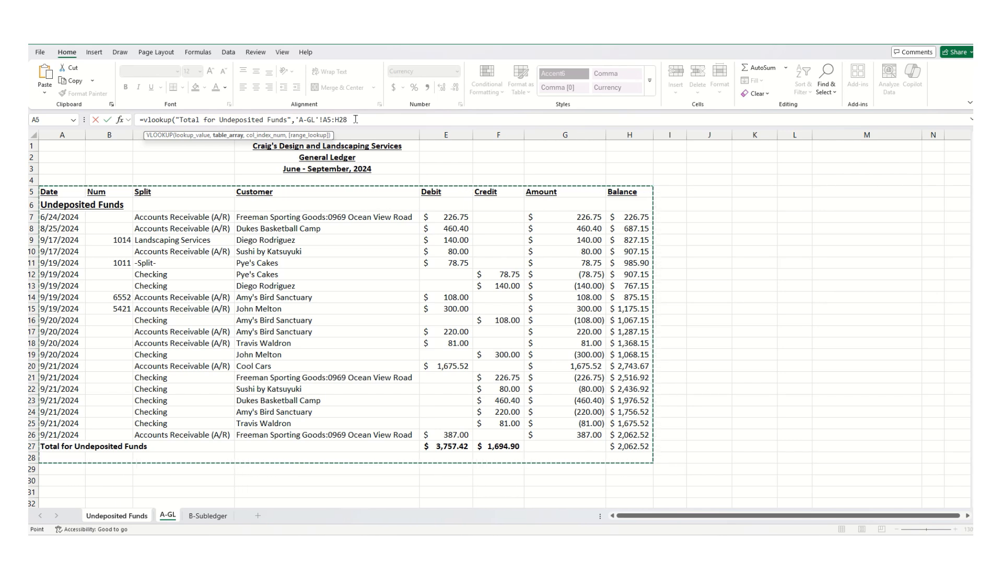
type("00")
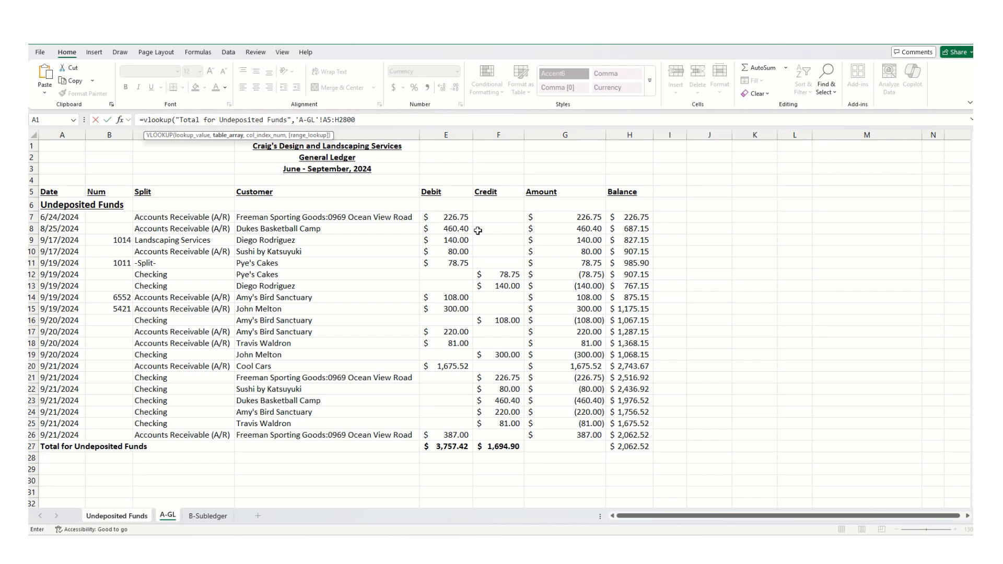
type(",")
type("8")
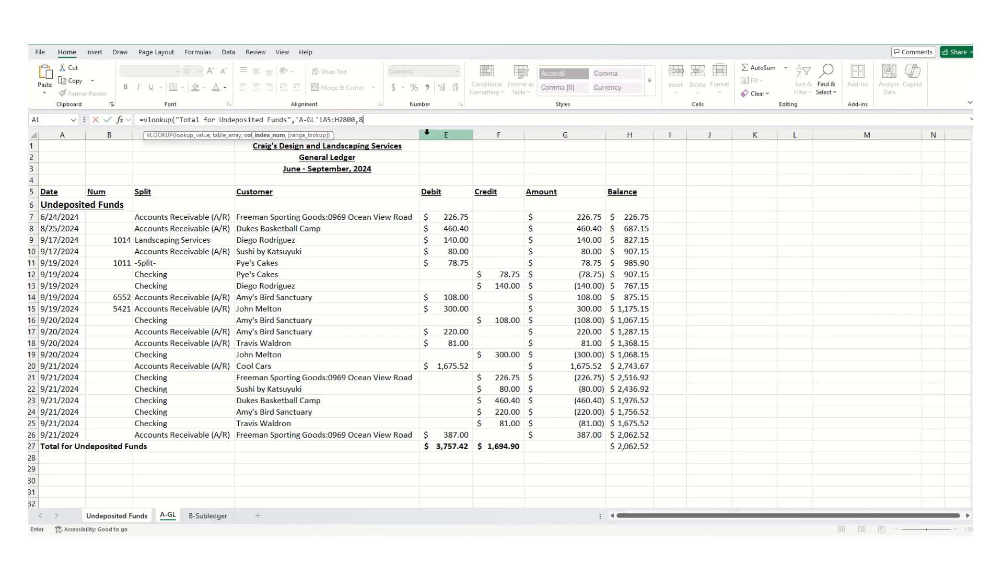
type(",false(")
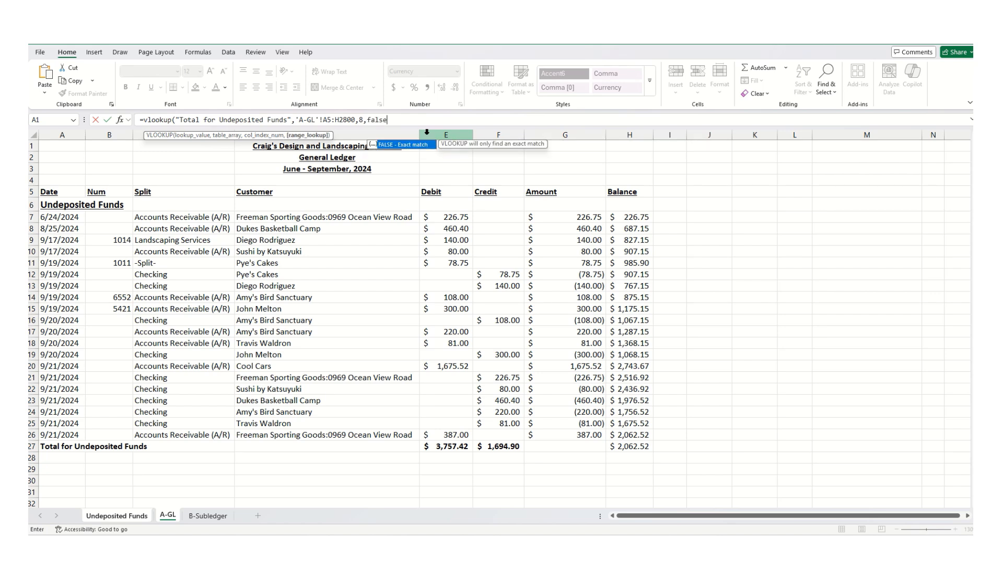
key("BackSpace")
type(")")
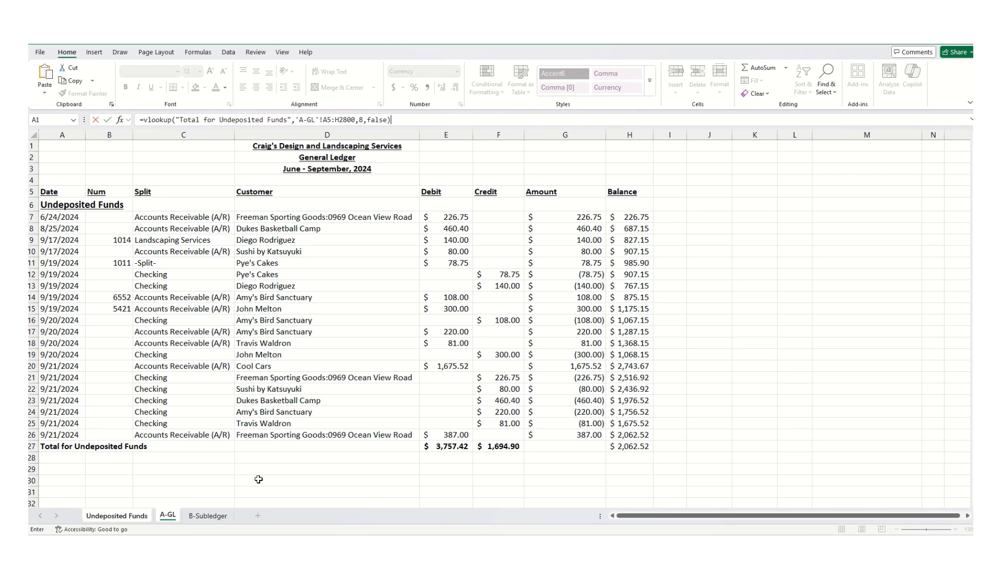
key("Return")
- Test the lookup by setting the A-GL total balance to 3062.52 and checking the General Ledger Balance
left_click(497, 382)
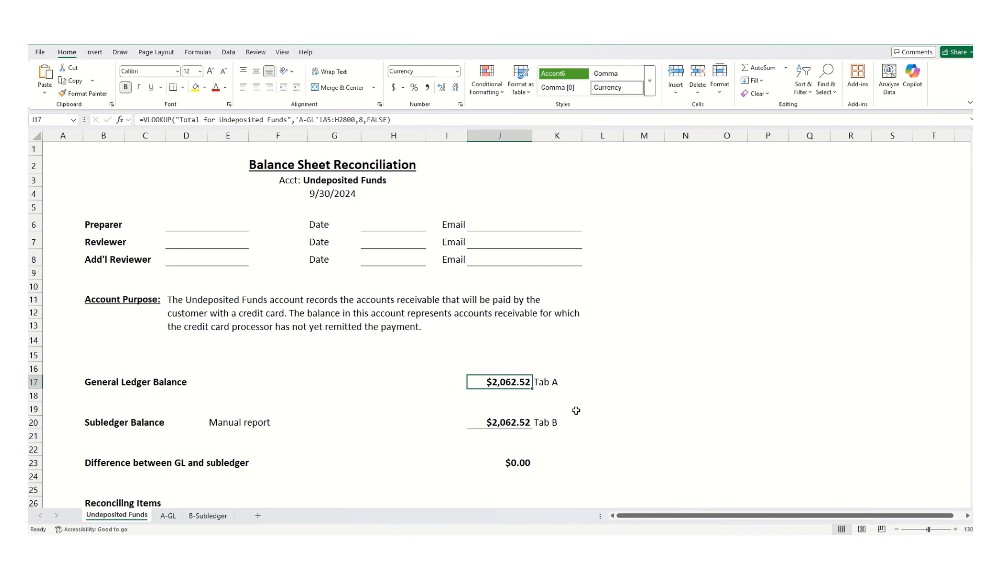
left_click(169, 517)
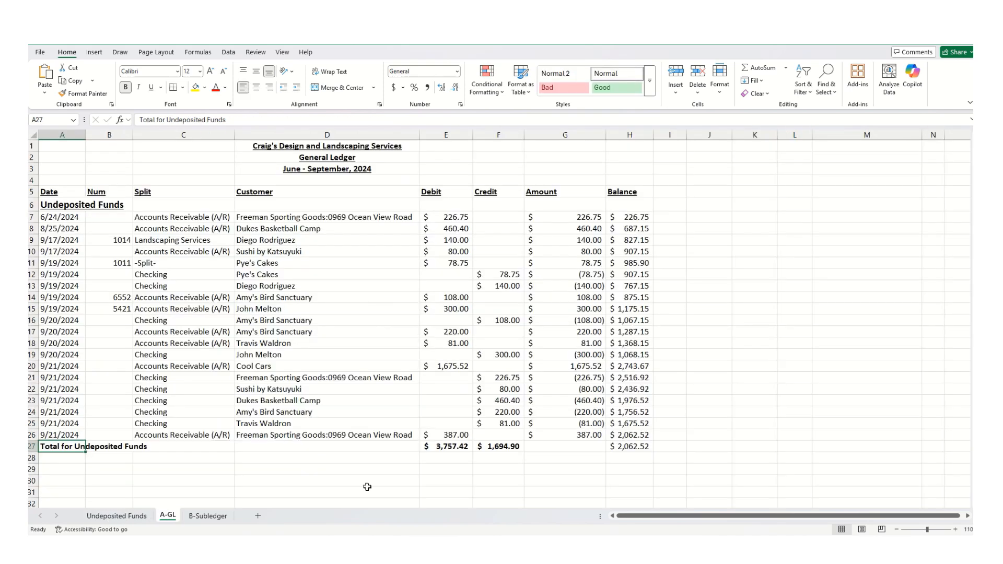
left_click(630, 447)
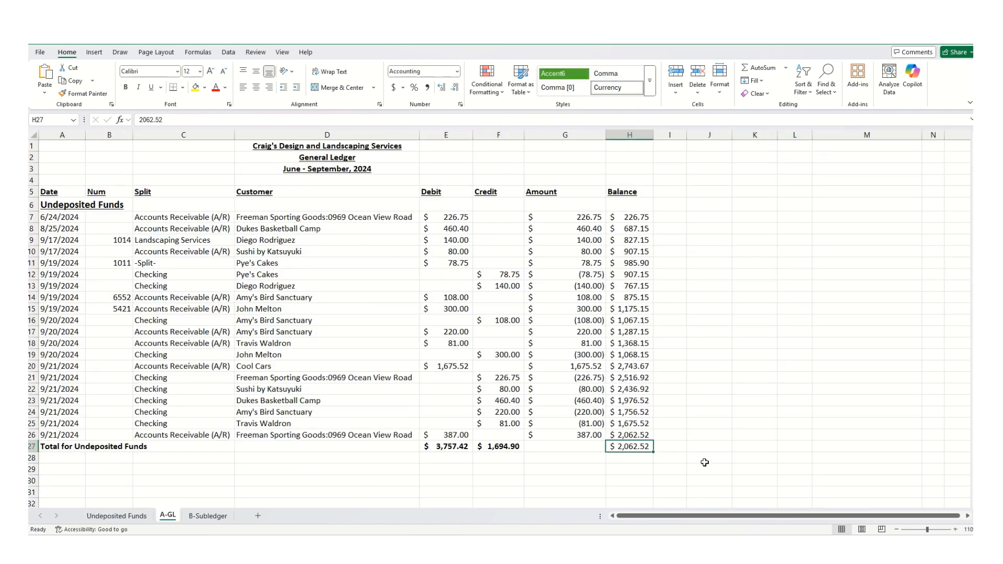
type("3062.52")
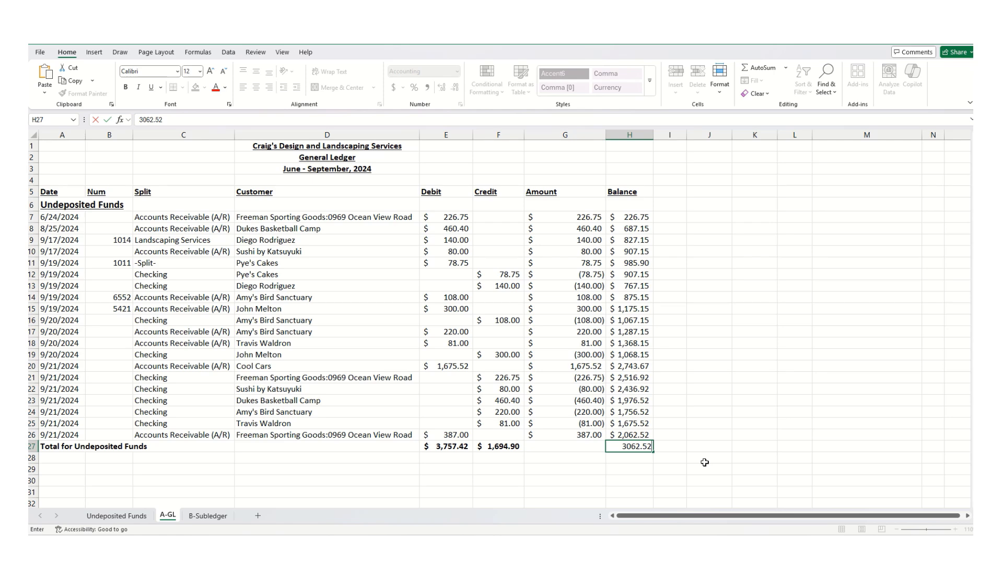
key("Return")
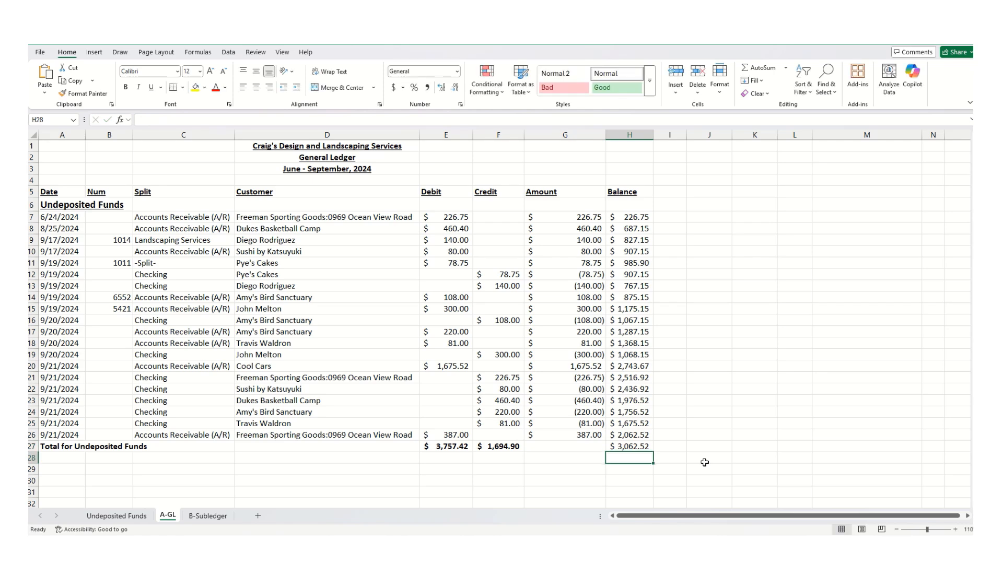
left_click(101, 517)
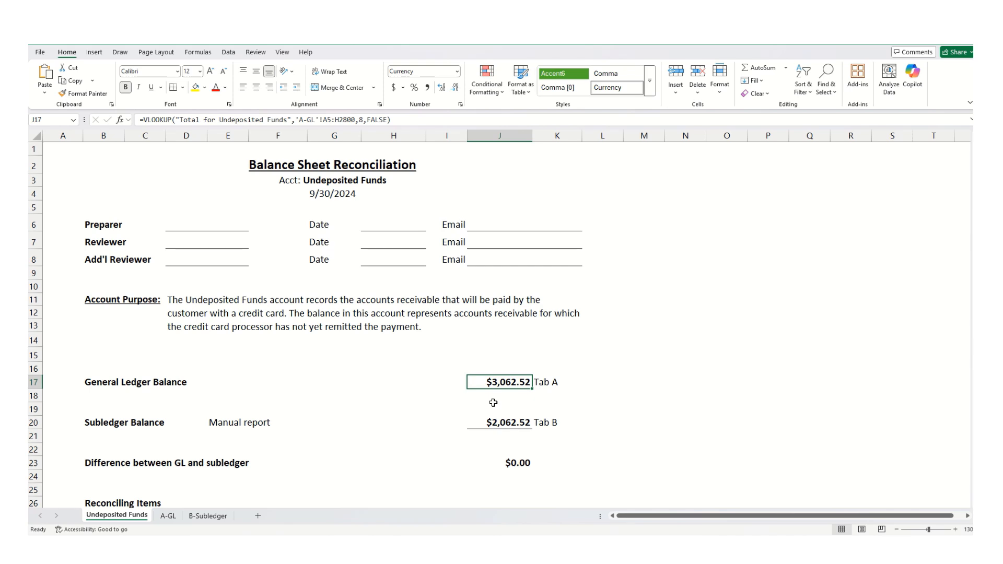
left_click(158, 518)
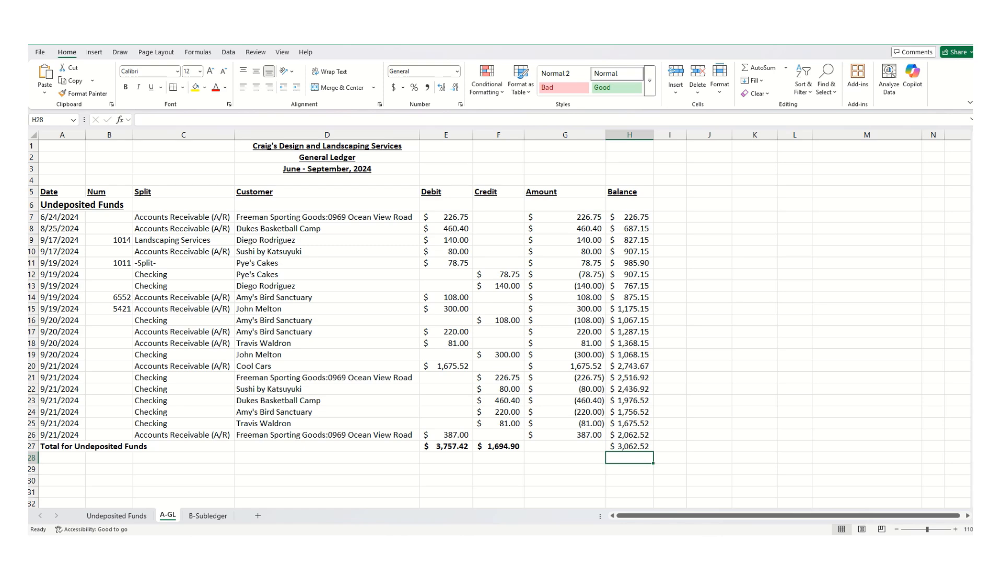
left_click(124, 518)
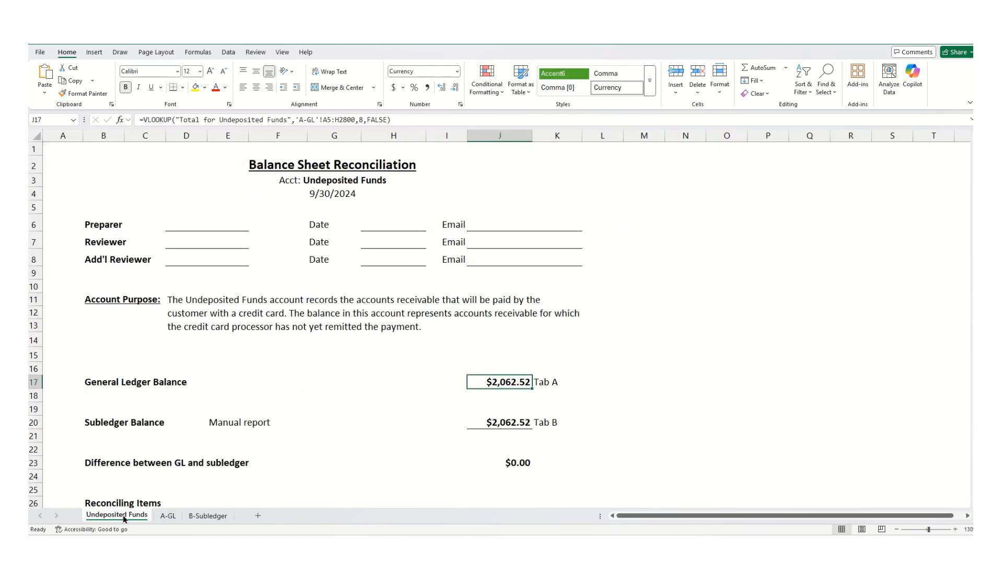
- Copy the 'Total Subledger Report' label from the B-Subledger sheet
left_click(513, 423)
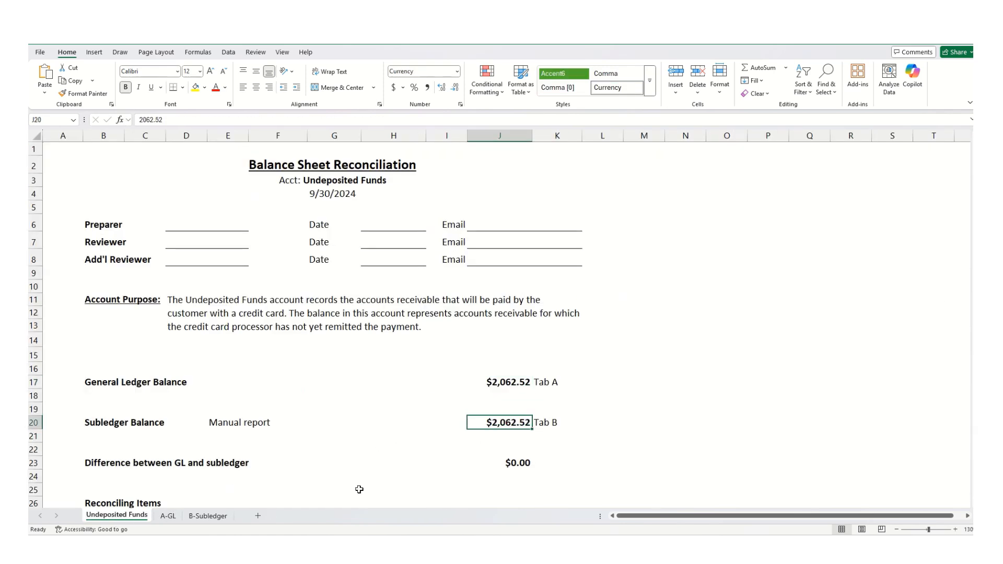
left_click(207, 516)
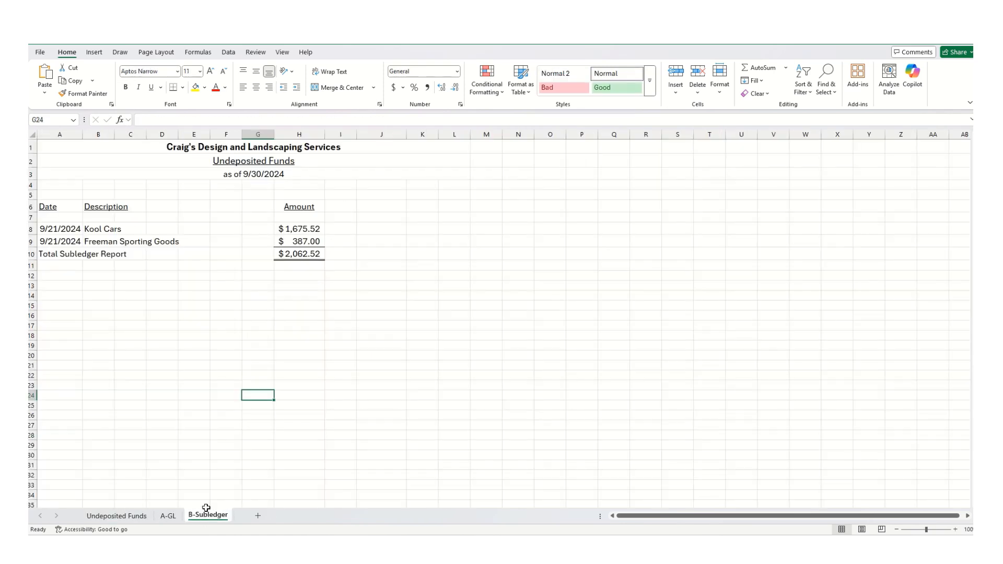
left_click(50, 255)
left_click_drag(211, 120, 124, 134)
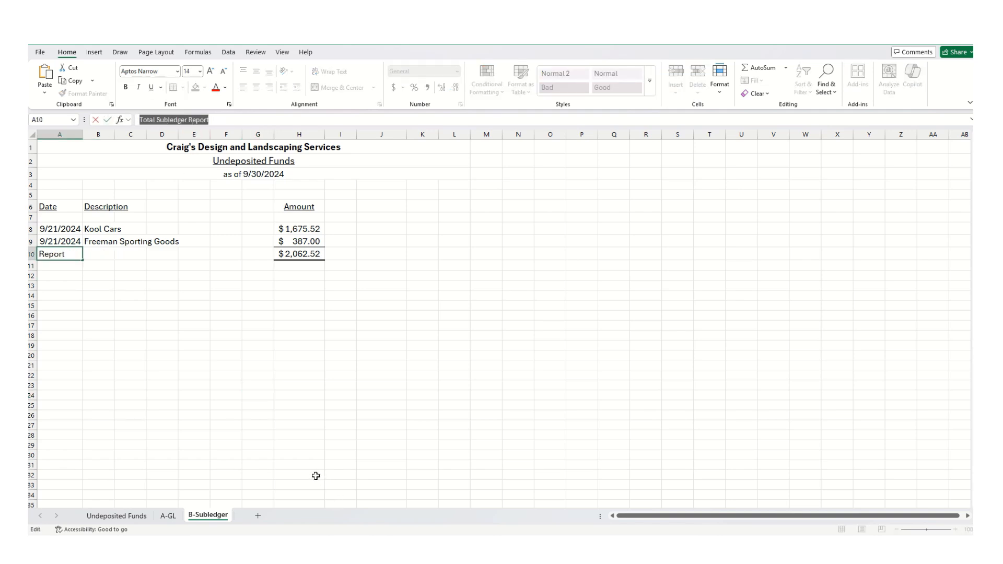
key("alt+Tab")
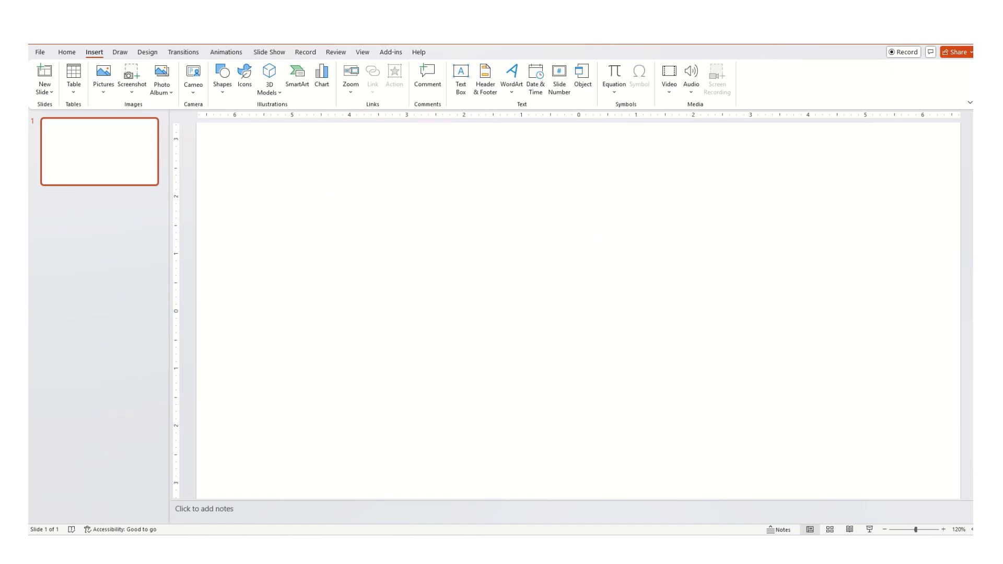
key("alt+Tab")
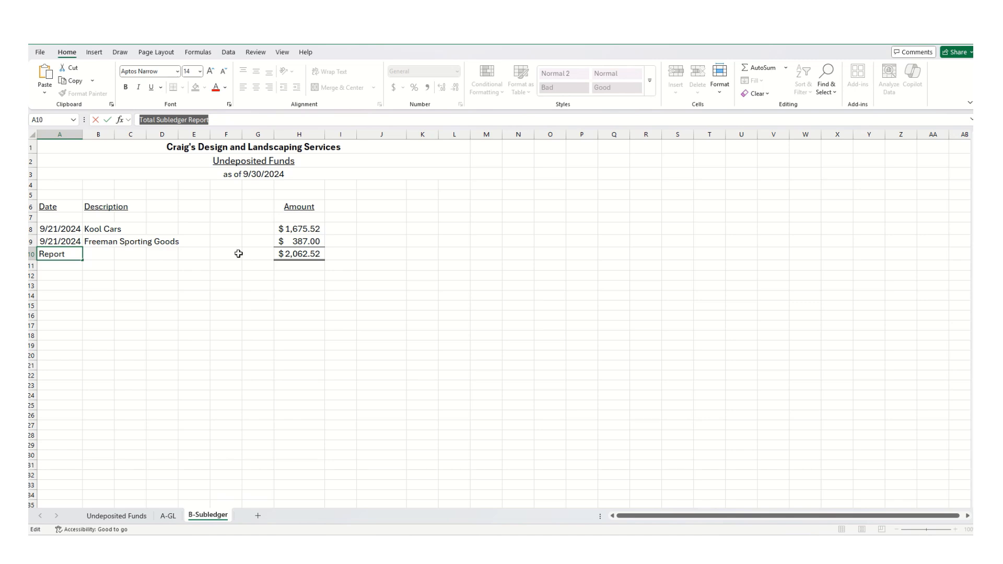
left_click(226, 324)
- In the Subledger Balance cell, start a VLOOKUP with the lookup value "Total Subledger Report"
left_click(116, 516)
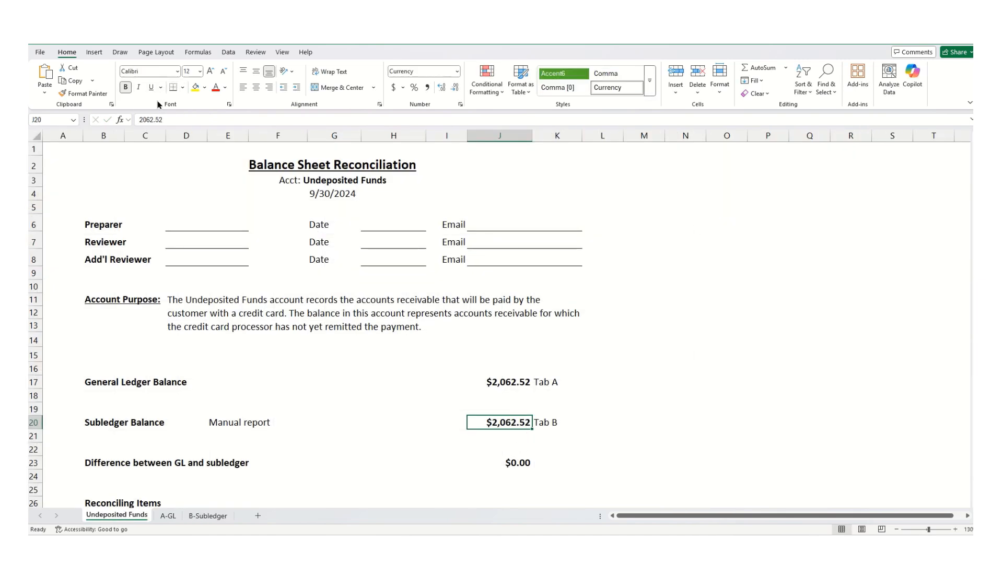
key("F2")
type("=")
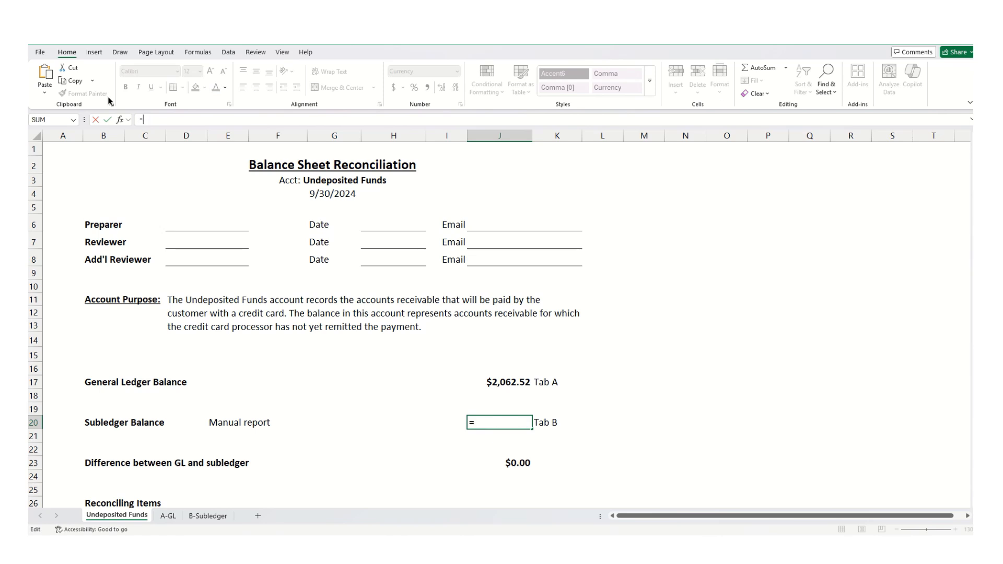
type("vlookup(:")
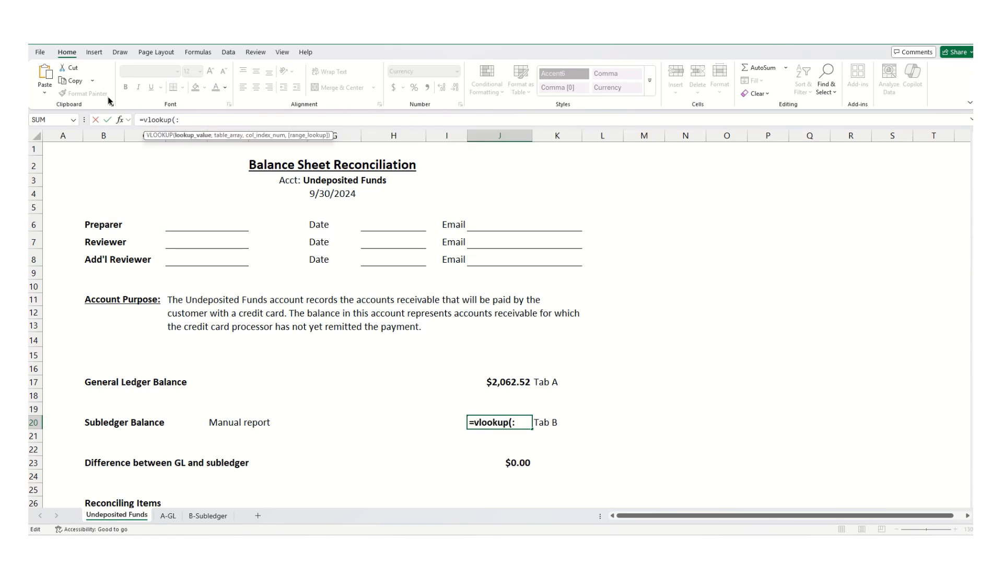
key("BackSpace")
type("\"Total Subledger Report\",'B-Subledger'!")
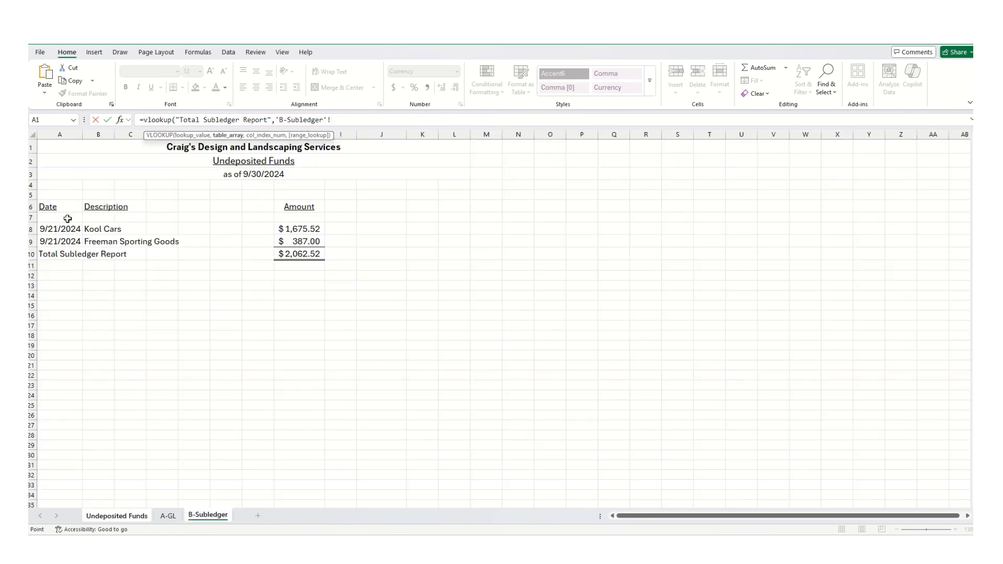
- Complete the subledger lookup with table range 'B-Subledger'!A6:H6900, column index 8 and FALSE for exact match
left_click_drag(53, 207, 313, 528)
type("00,8,")
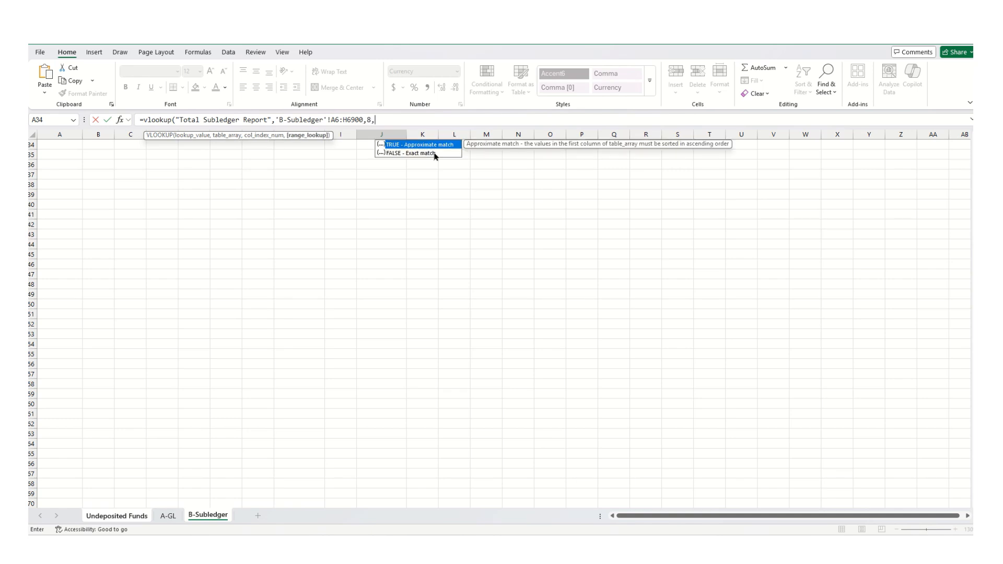
type("false)")
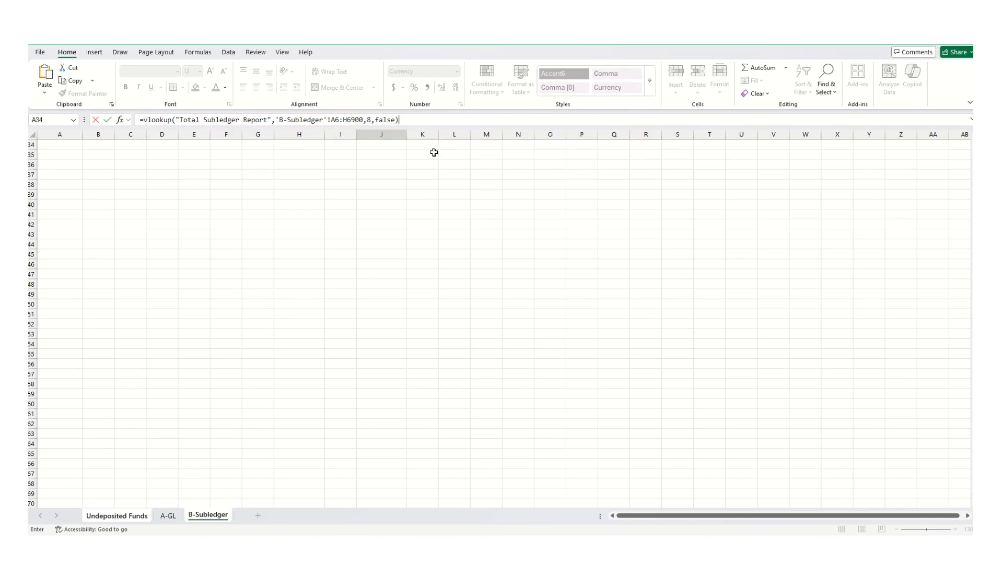
key("Return")
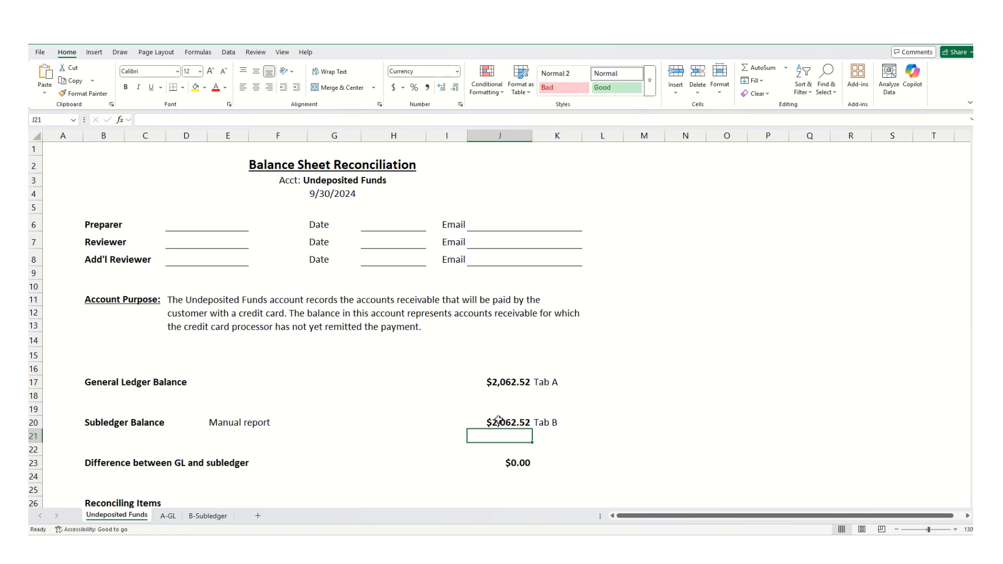
- Test the subledger lookup by setting Freeman Sporting Goods' amount to 1387 and checking the Subledger Balance
left_click(498, 423)
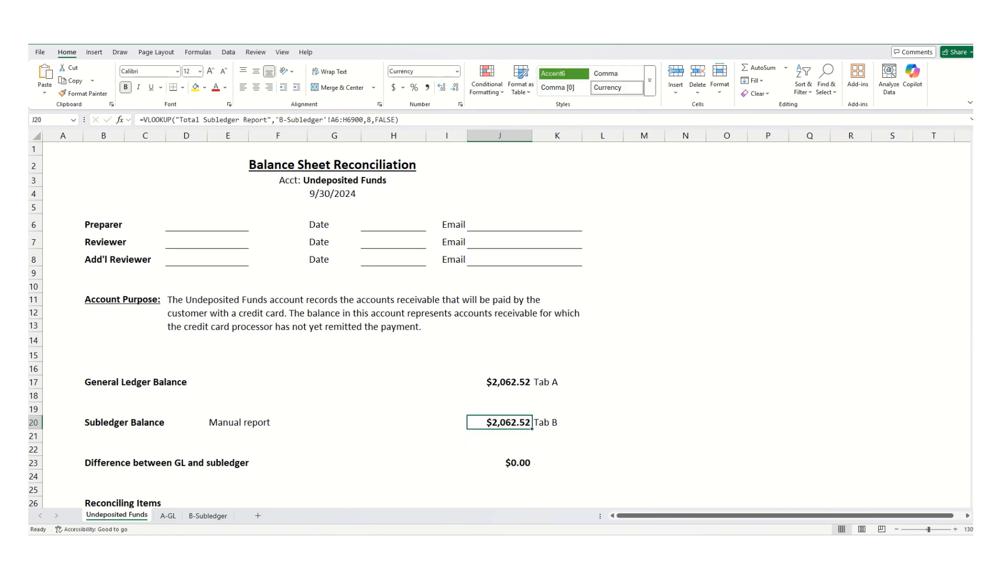
left_click(208, 515)
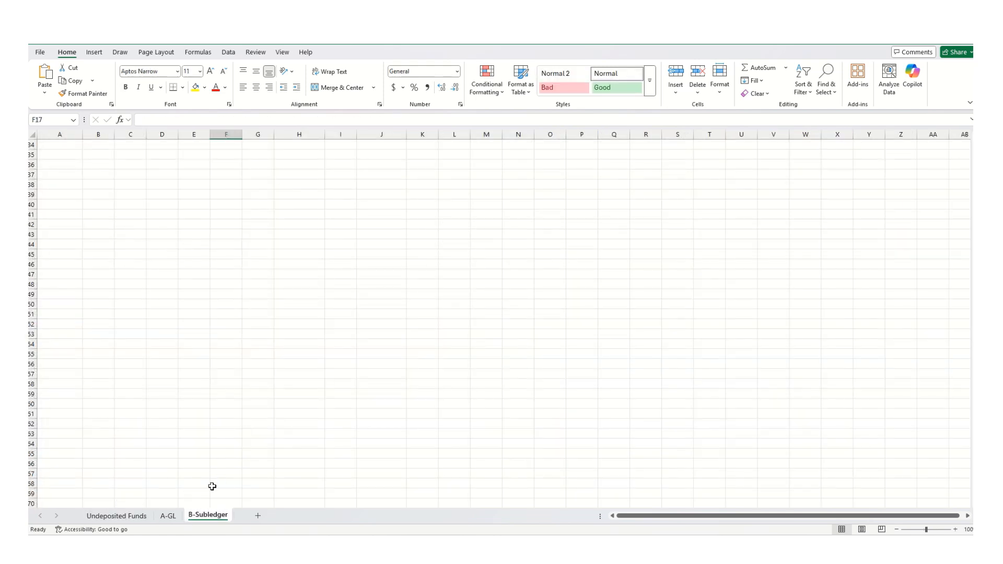
left_click(308, 253)
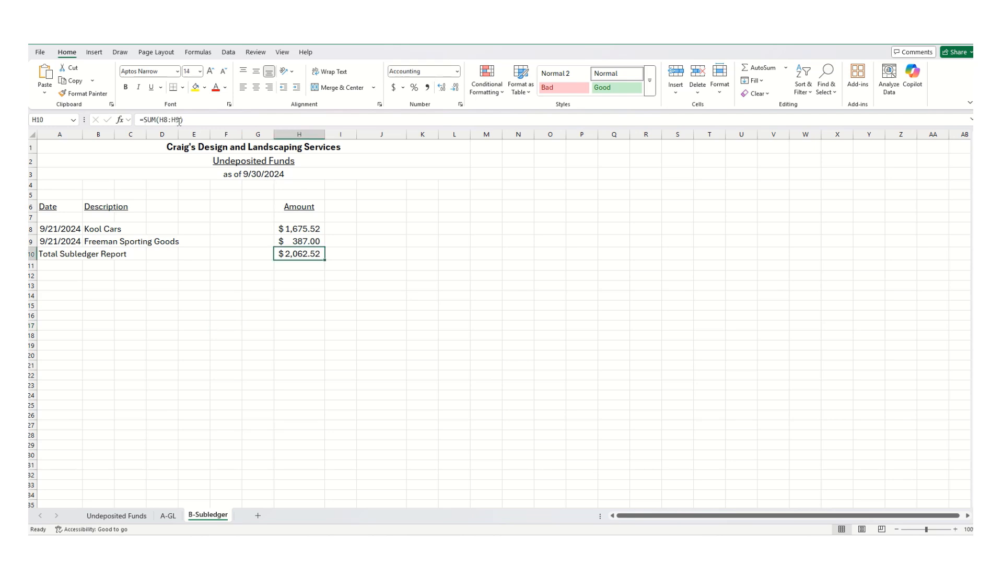
left_click(308, 240)
type("1387")
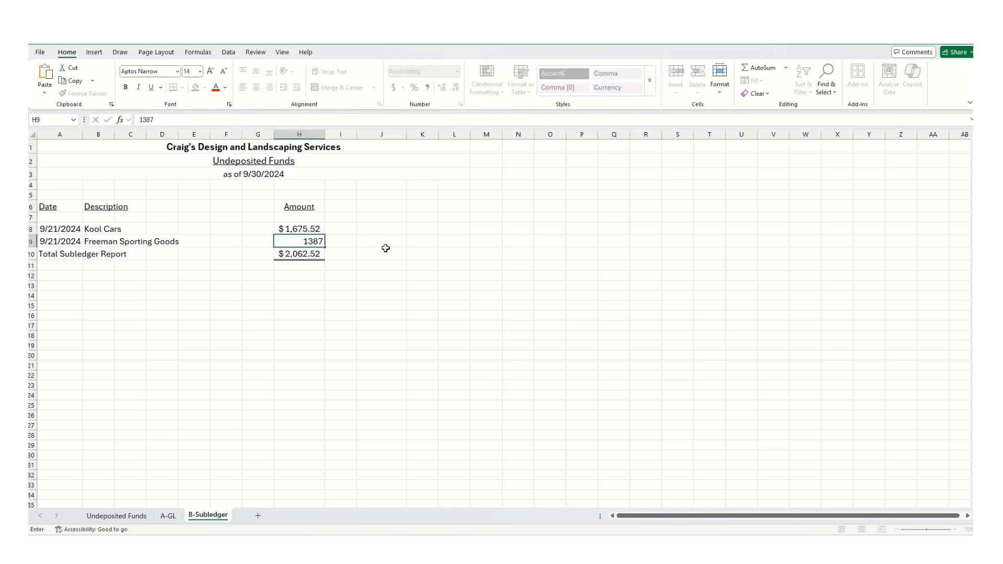
key("Return")
left_click(117, 515)
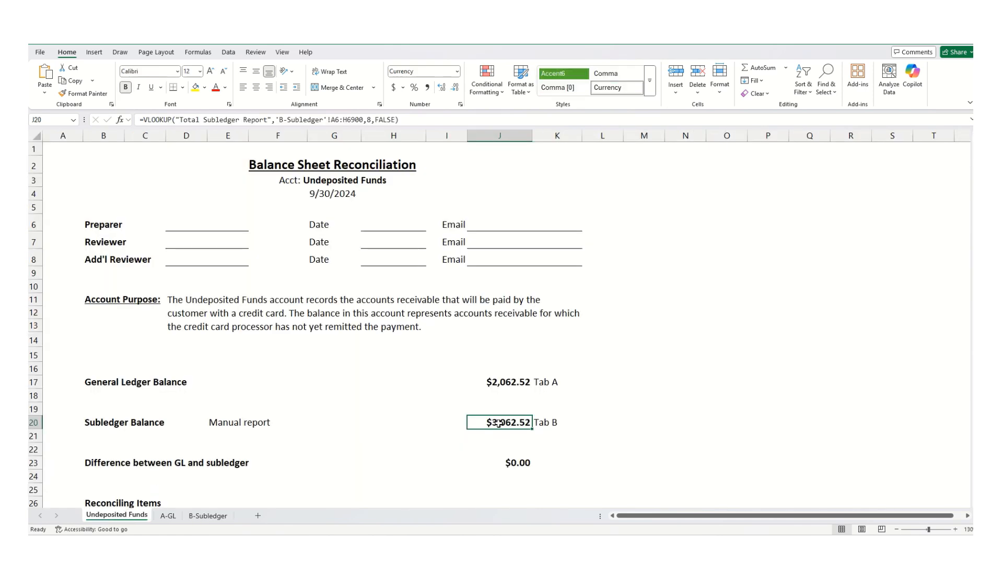
- Restore Freeman Sporting Goods' subledger amount to 387 and return to the reconciliation sheet
left_click(209, 517)
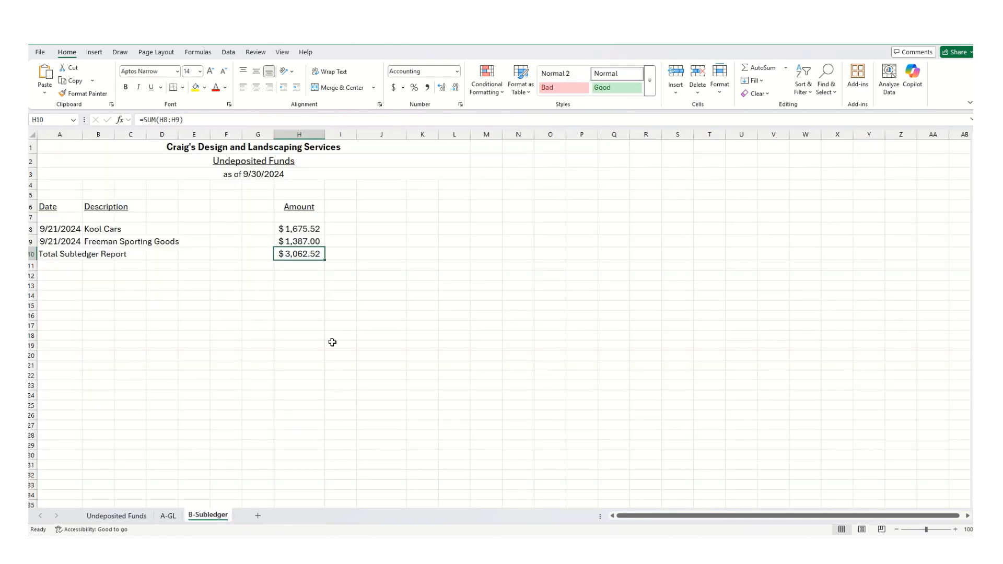
left_click(305, 242)
left_click(142, 120)
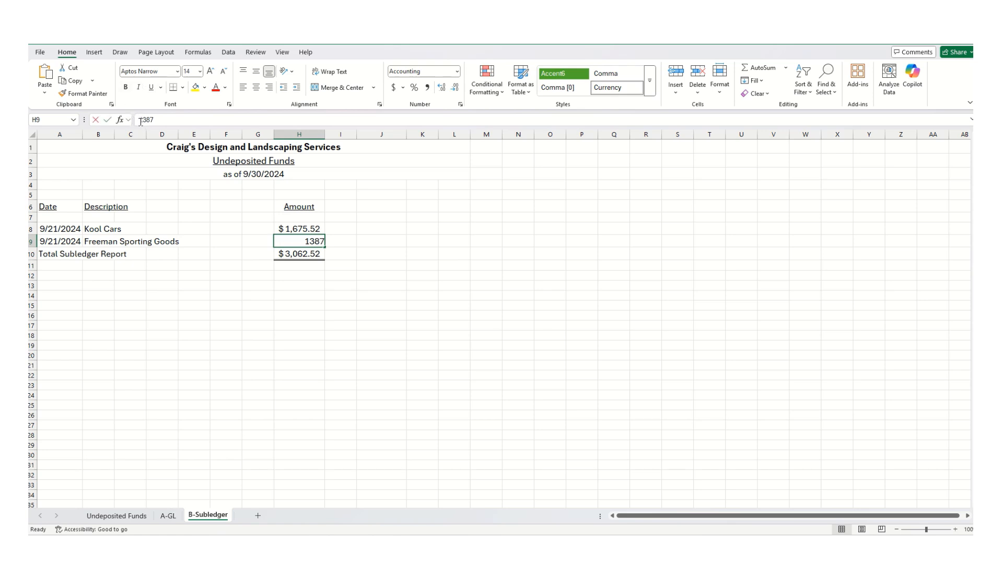
left_click(140, 120)
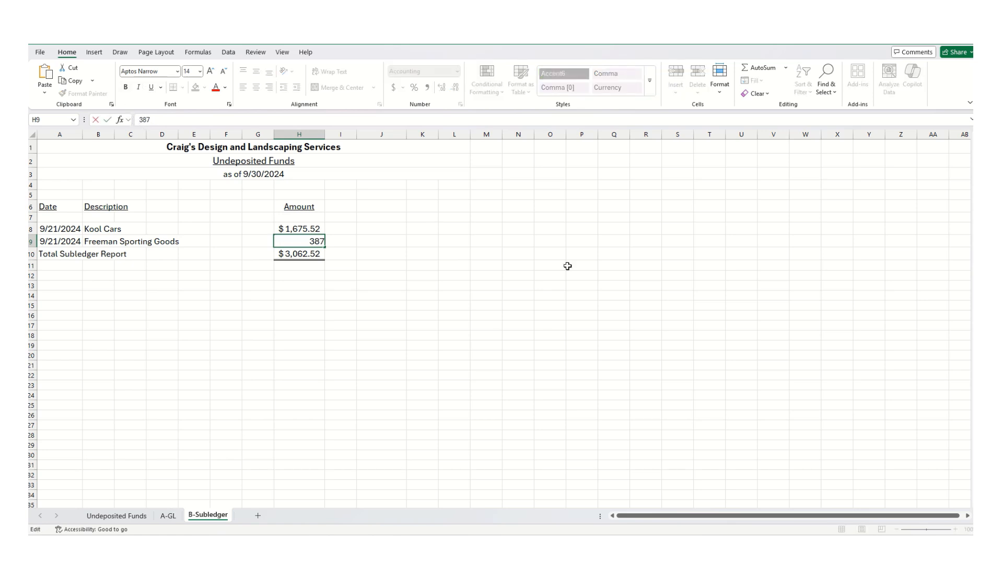
key("Return")
left_click(116, 516)
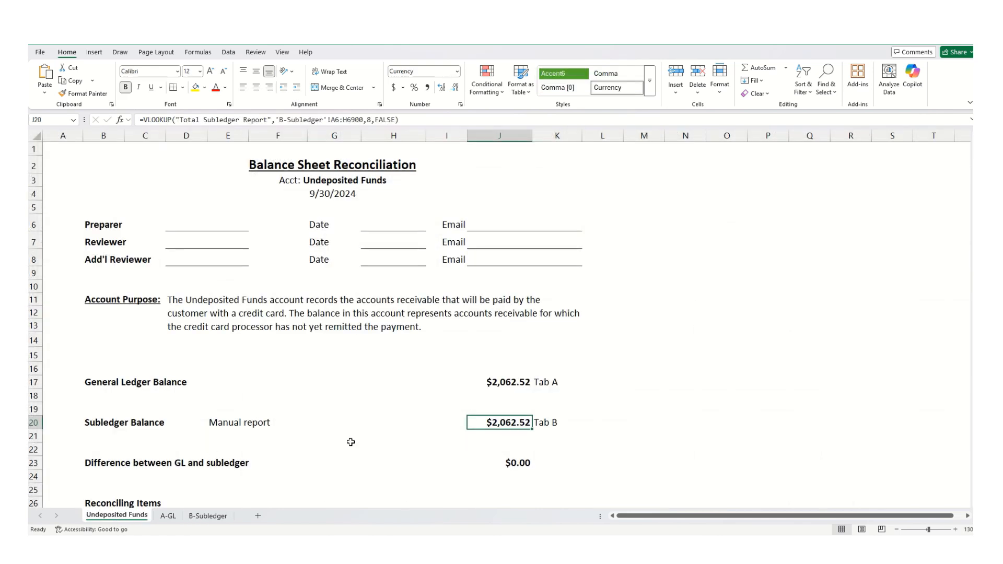
- Start replacing the General Ledger Balance formula with an XLOOKUP
left_click(507, 380)
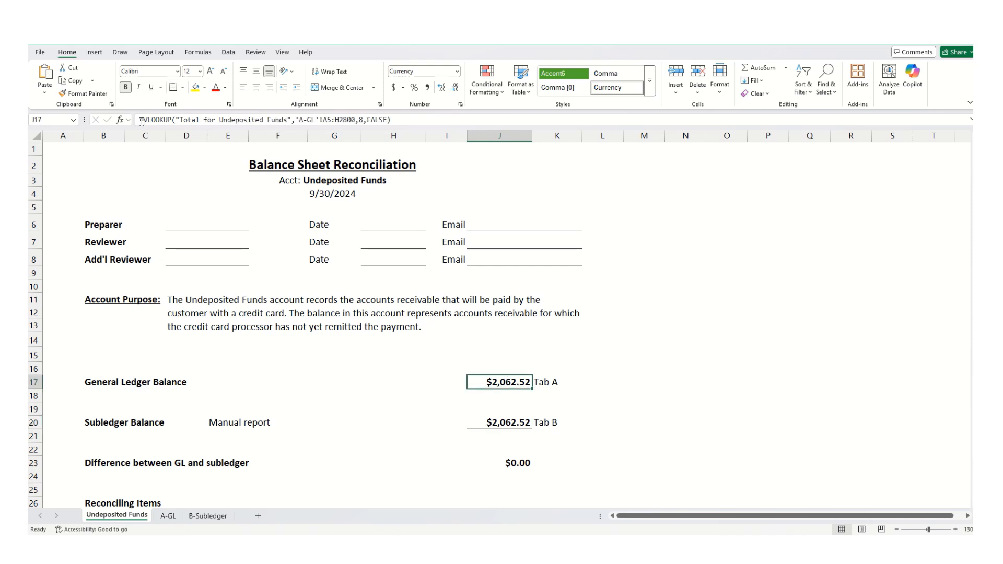
left_click_drag(142, 121, 505, 134)
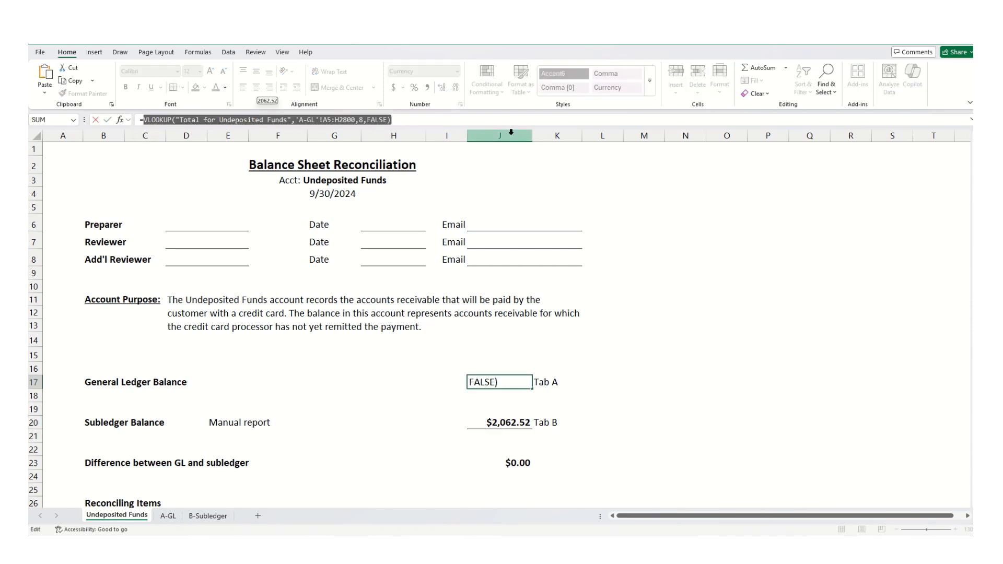
type("xlookup(")
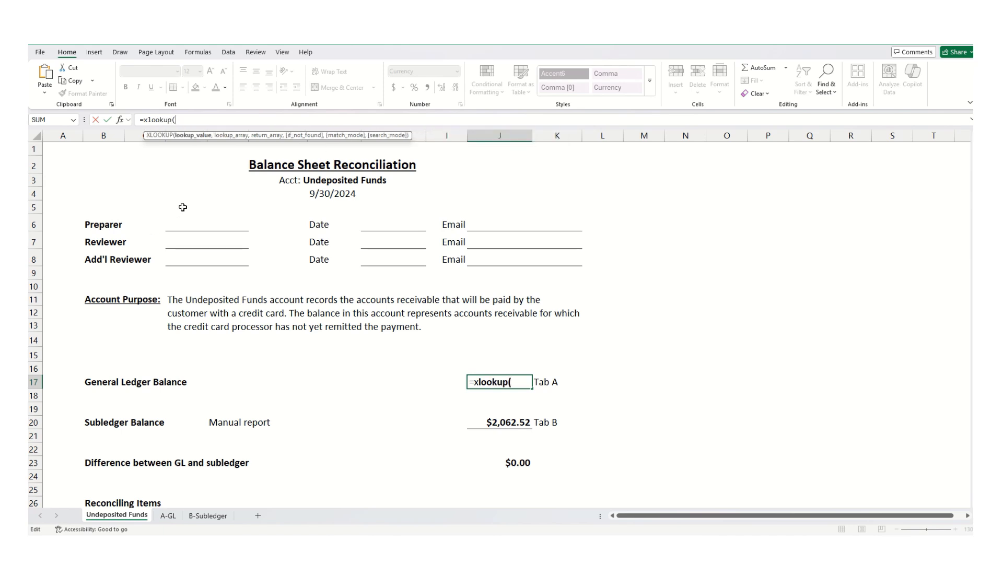
key("super")
type("\"43pr\"")
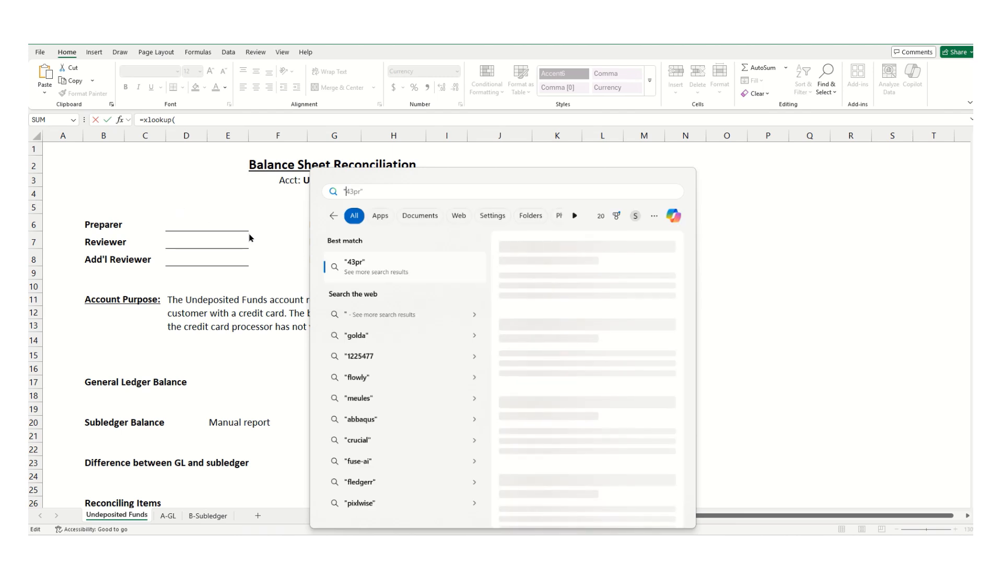
left_click(709, 215)
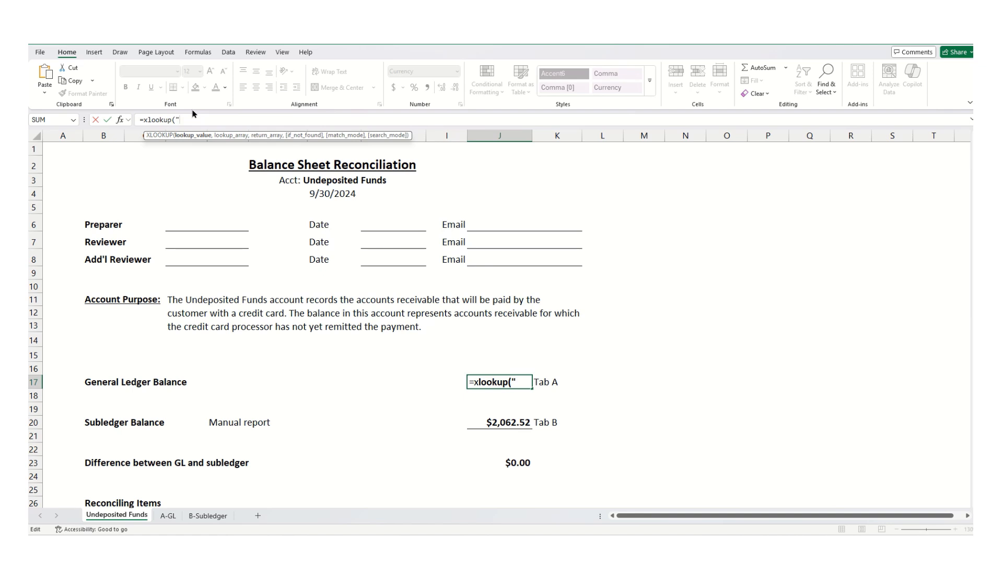
- Paste "Total for Undeposited Funds" from the clipboard history as the XLOOKUP lookup value
key("super+v")
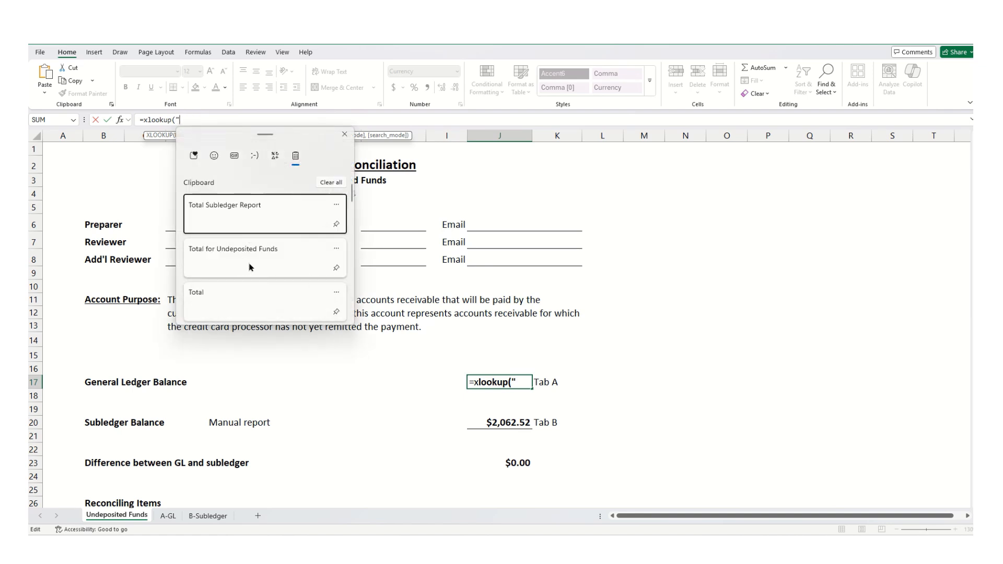
left_click(255, 258)
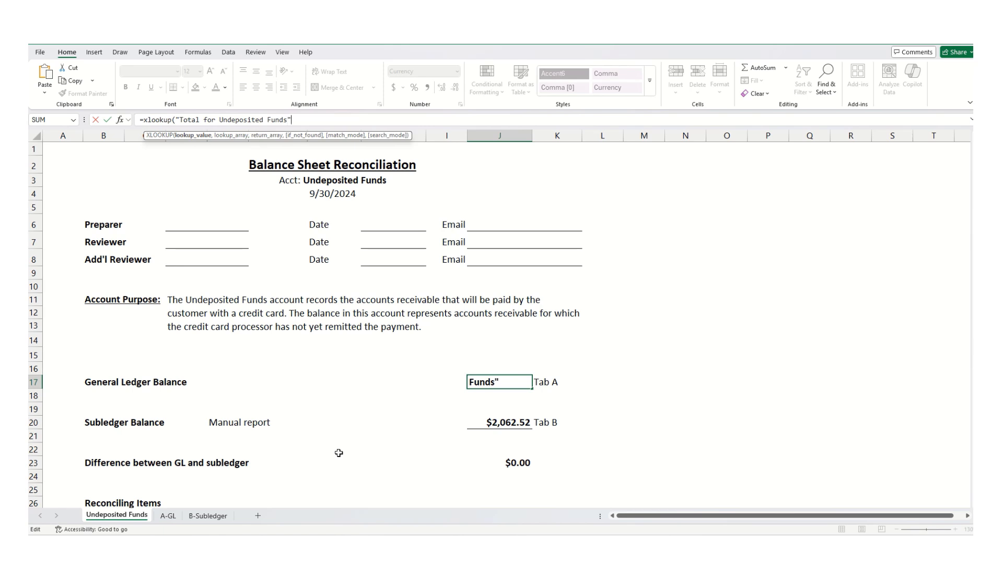
type(",")
- Complete the XLOOKUP with lookup array 'A-GL'!A:A and return array 'A-GL'!H:H
left_click(169, 517)
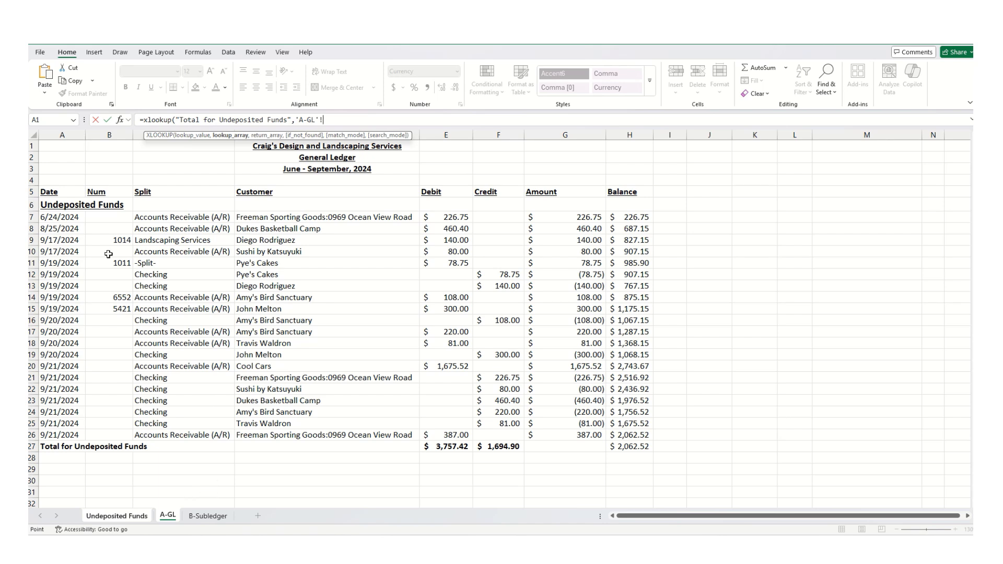
left_click(57, 133)
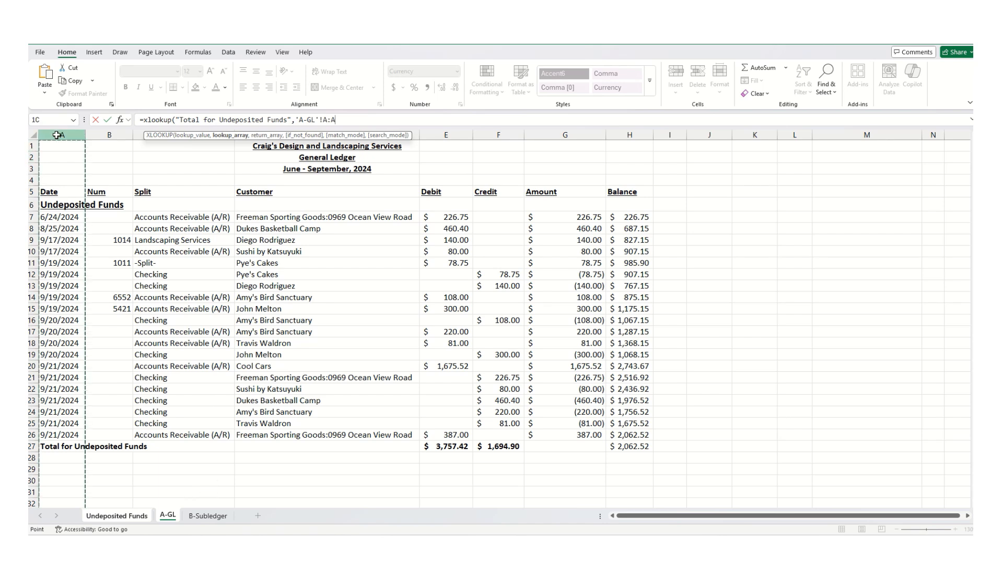
type(",")
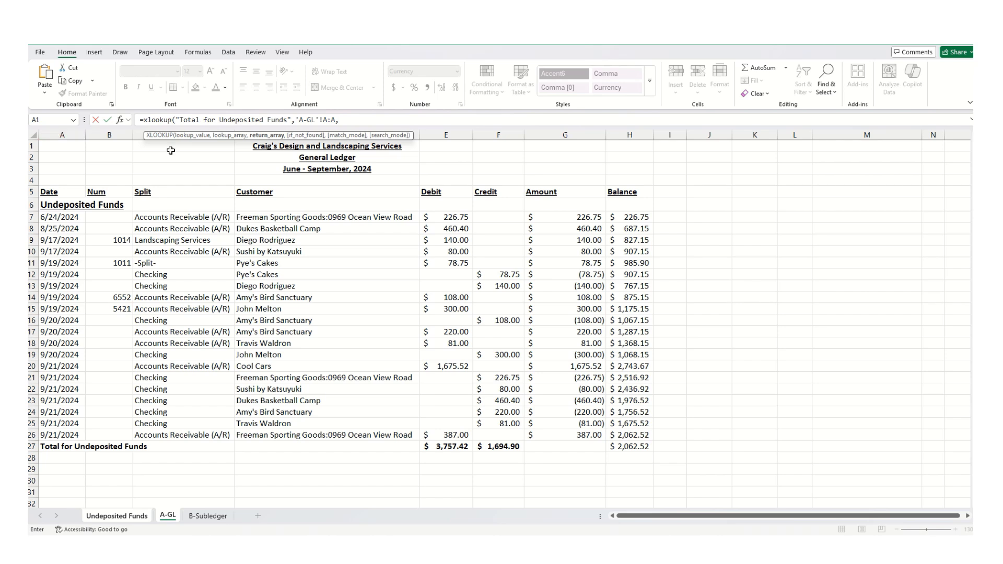
left_click(628, 135)
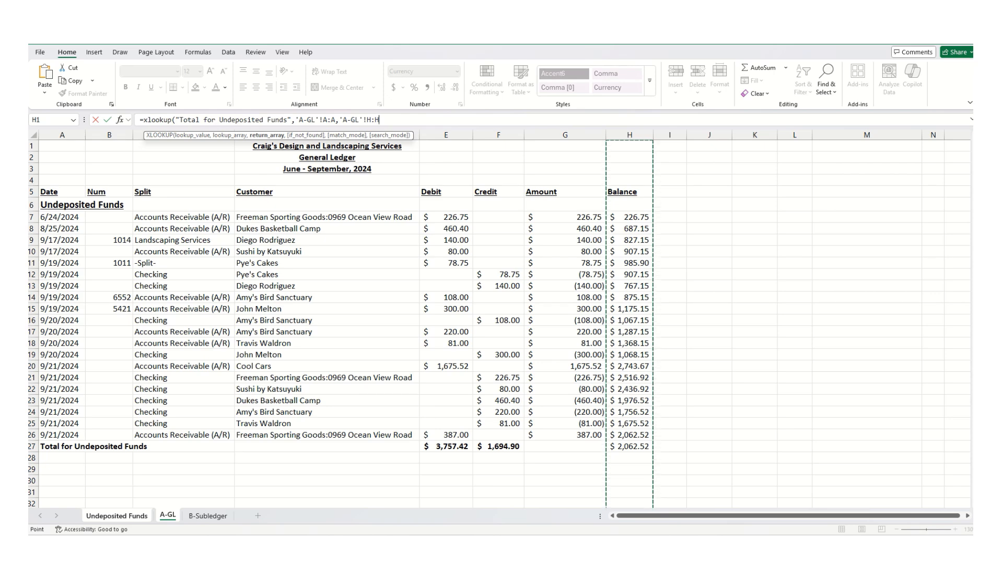
type(")")
key("Return")
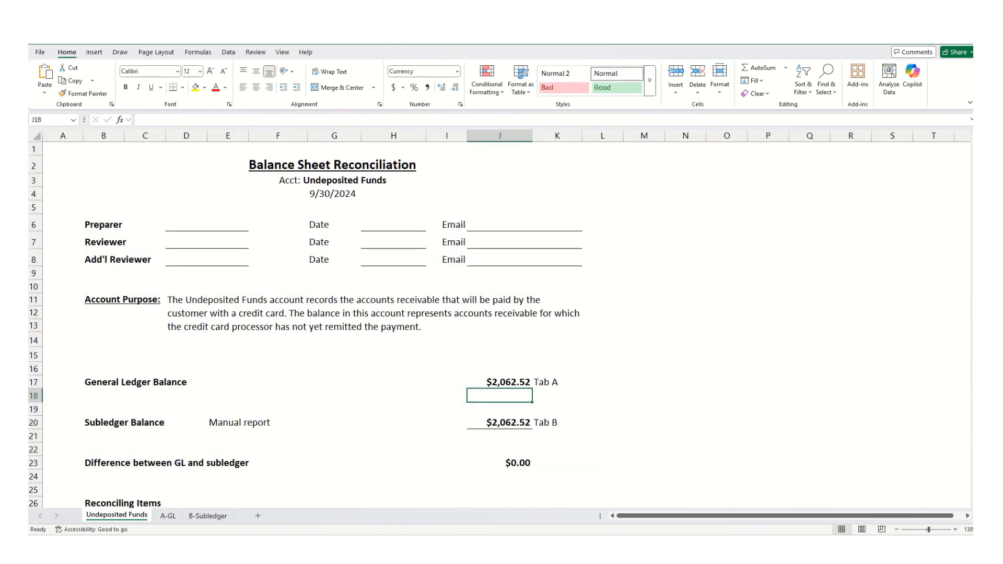
- Test the XLOOKUP by setting the A-GL total balance to 4062.52 and checking the General Ledger Balance
left_click(512, 379)
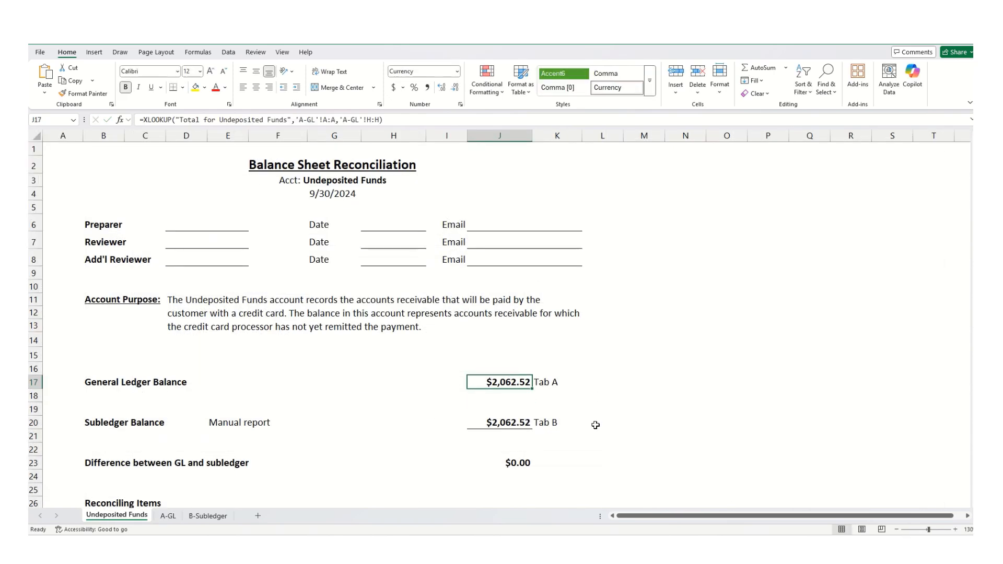
left_click(169, 517)
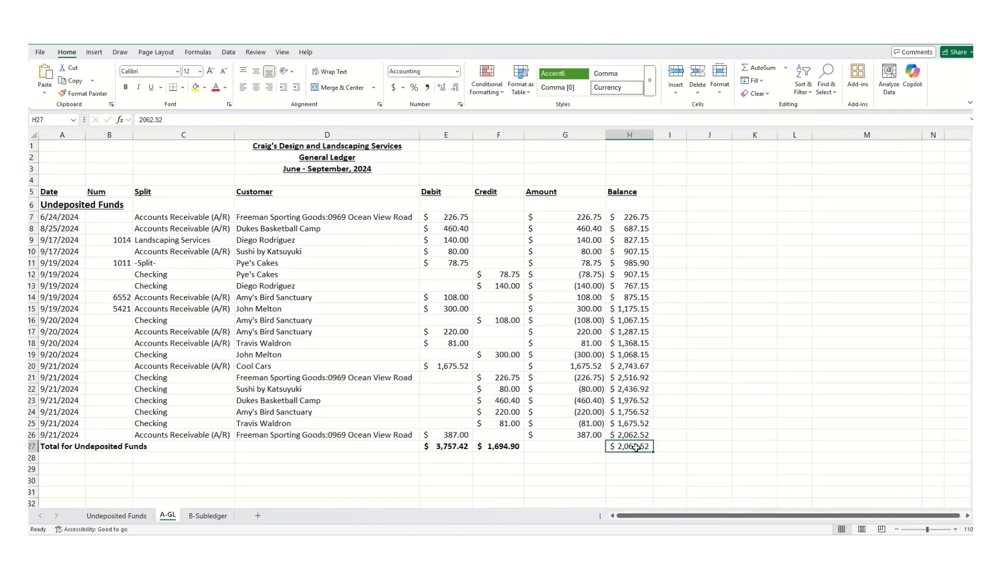
left_click(140, 119)
key("Delete")
type("4")
key("Return")
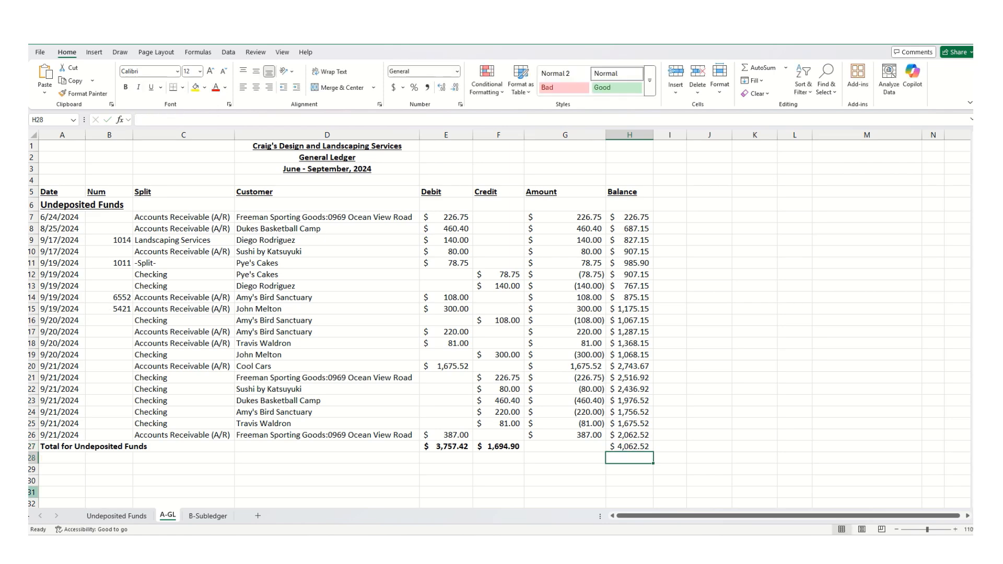
left_click(113, 516)
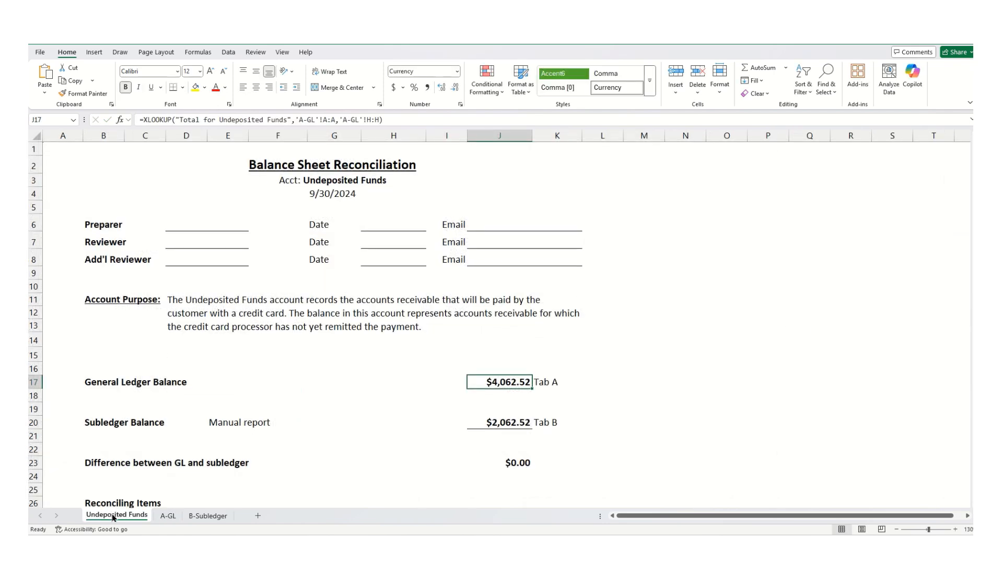
- Undo the A-GL total balance change and return to the reconciliation sheet
left_click(168, 515)
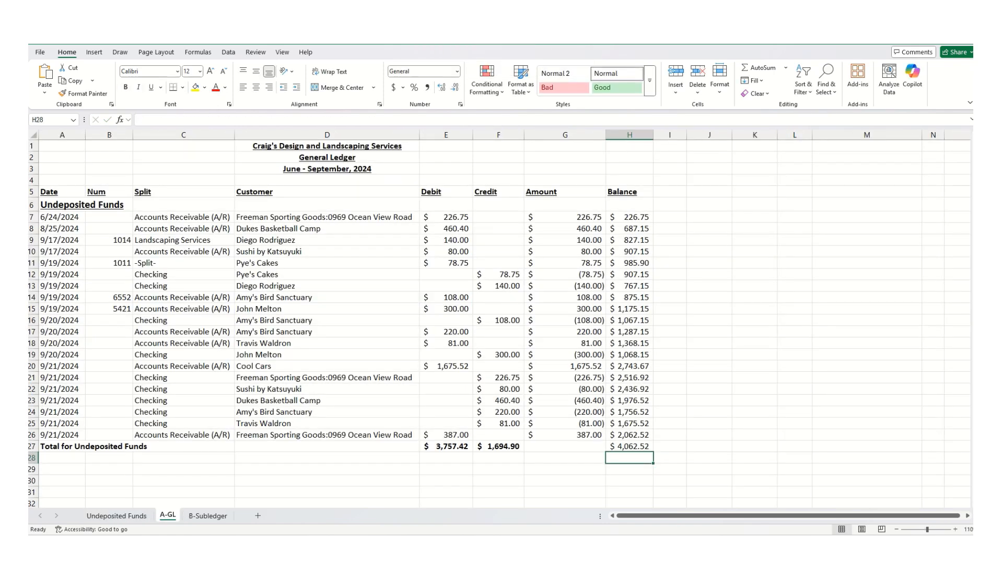
key("ctrl+z")
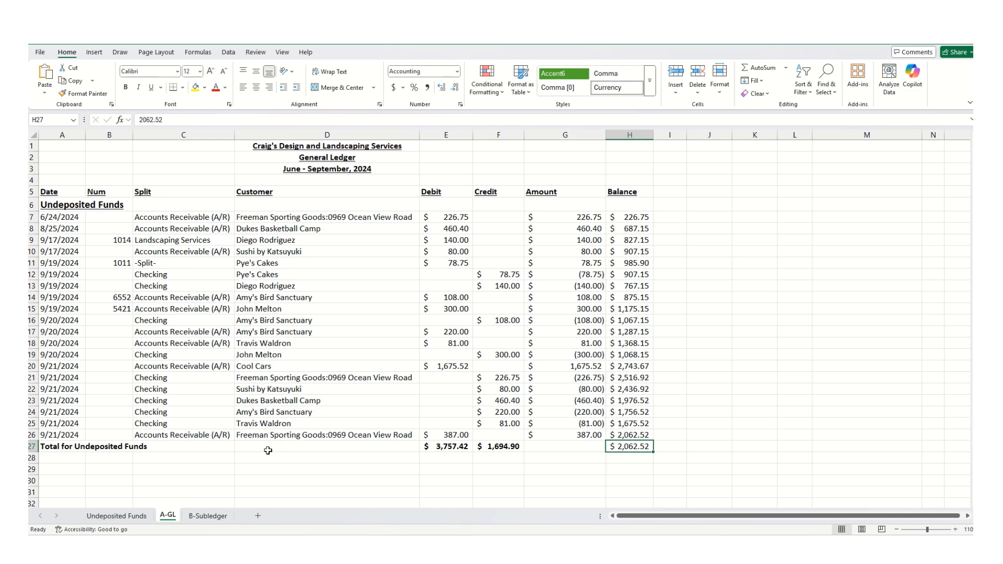
left_click(116, 516)
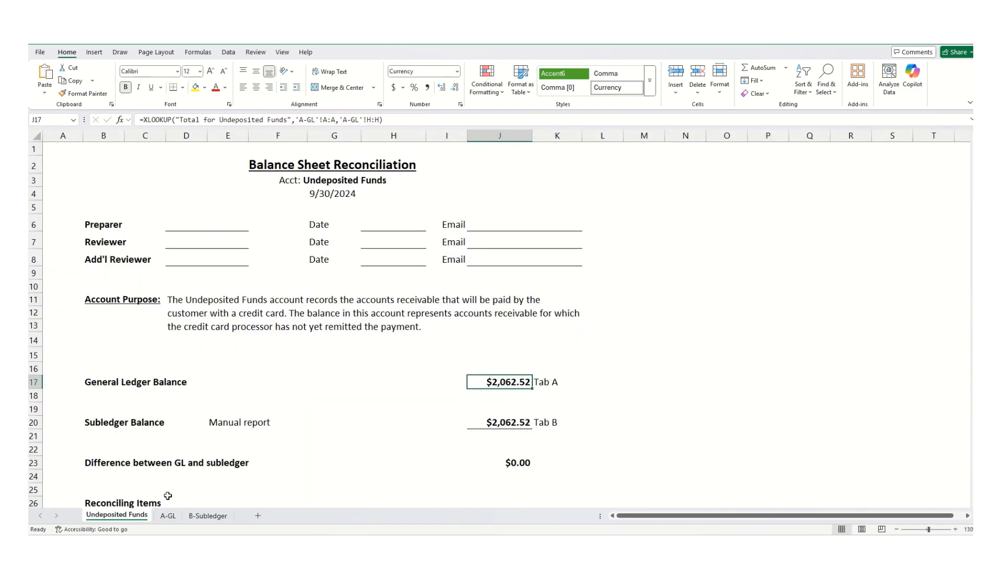
- Start an XLOOKUP in the Subledger Balance cell, pasting "Total Subledger Report" from the clipboard history as the lookup value
left_click(499, 418)
left_click_drag(400, 120, 106, 120)
type("xlookup")
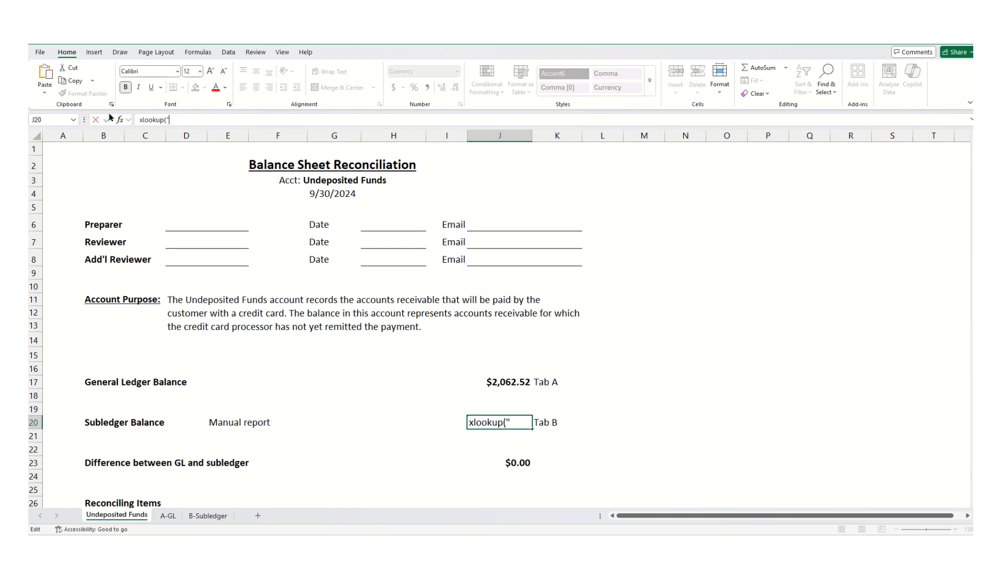
type("(\"")
key("super+v")
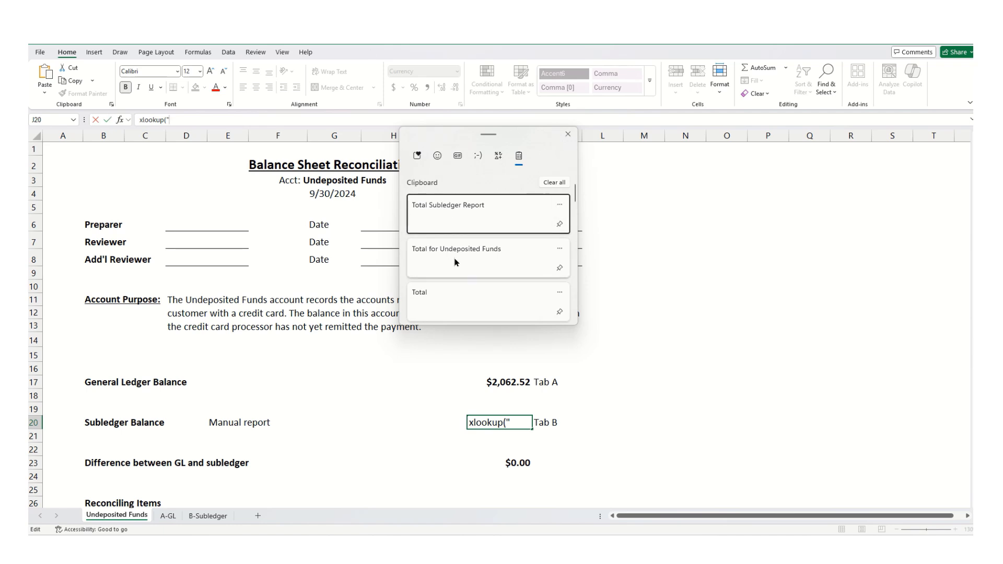
left_click(467, 220)
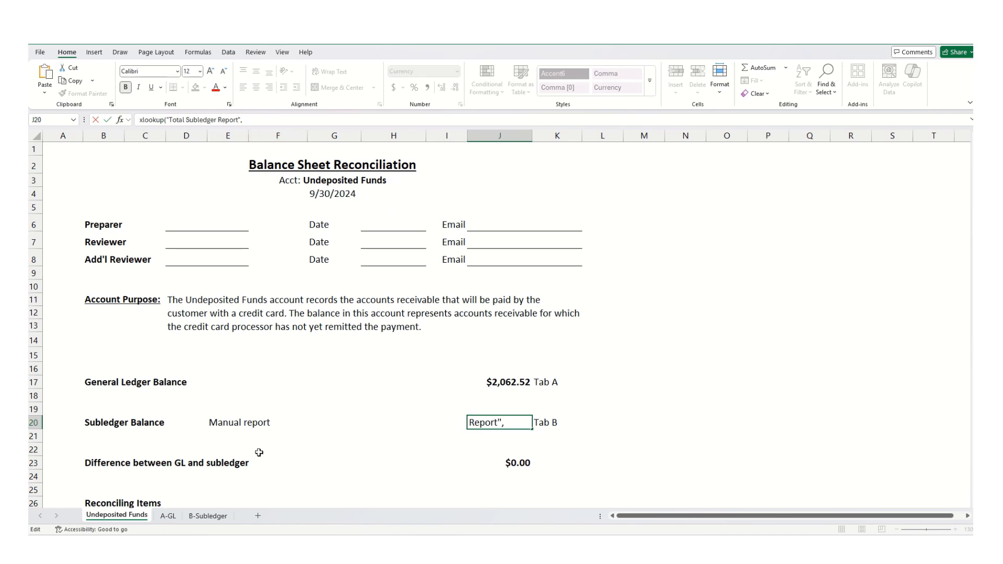
left_click(212, 516)
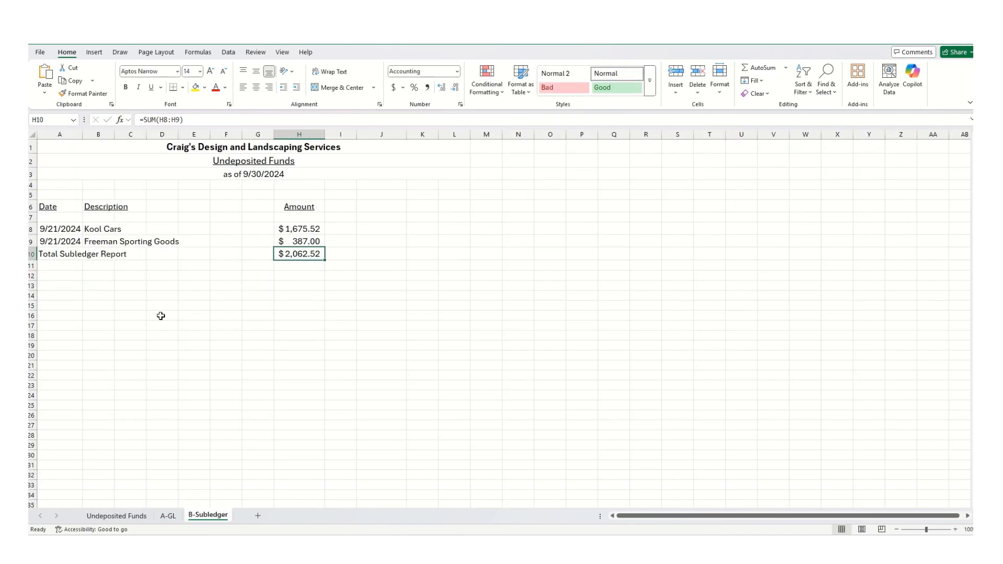
left_click(57, 134)
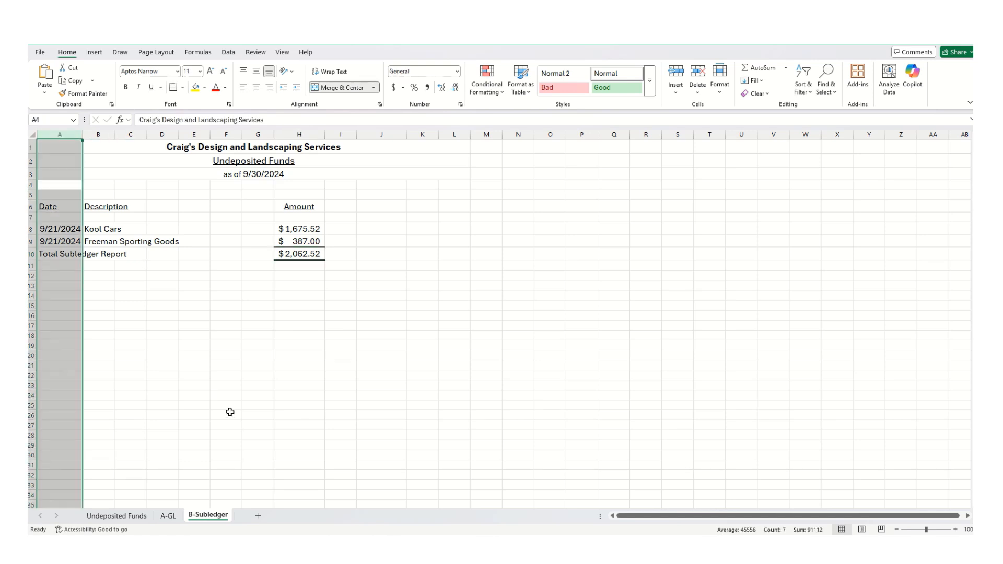
left_click(116, 516)
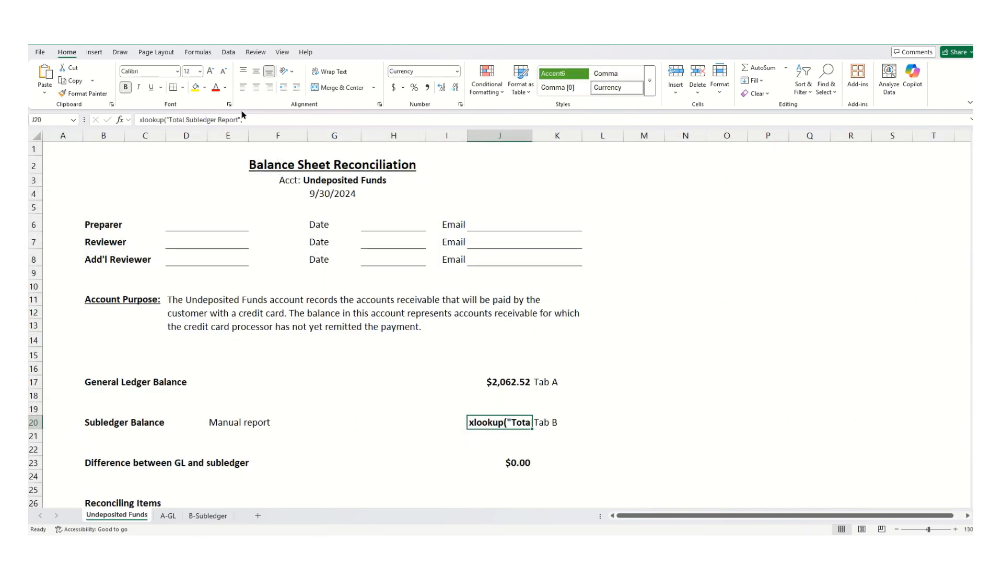
- Add the missing equals sign to the subledger XLOOKUP and set its lookup array to 'B-Subledger'!A:A
left_click(140, 120)
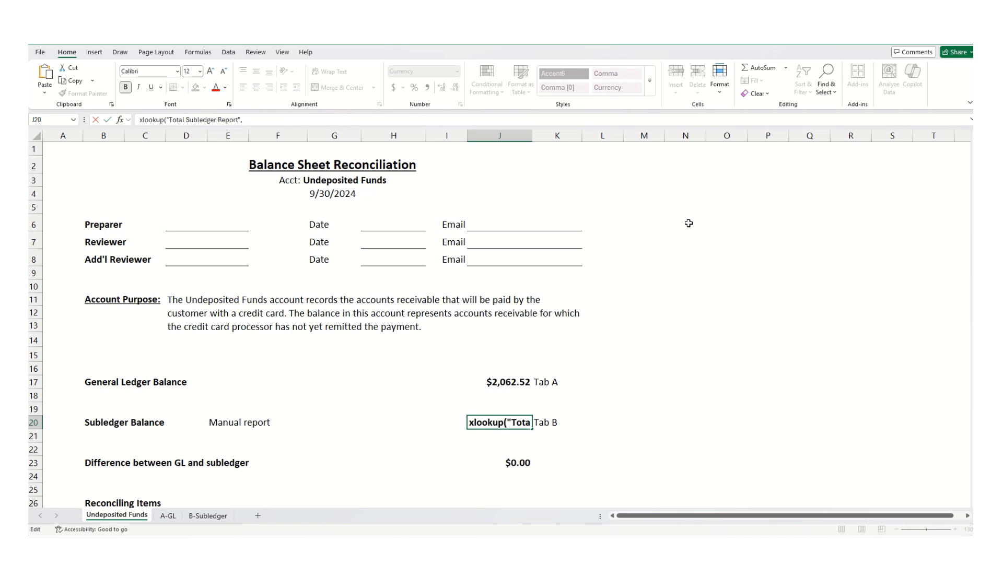
type("=")
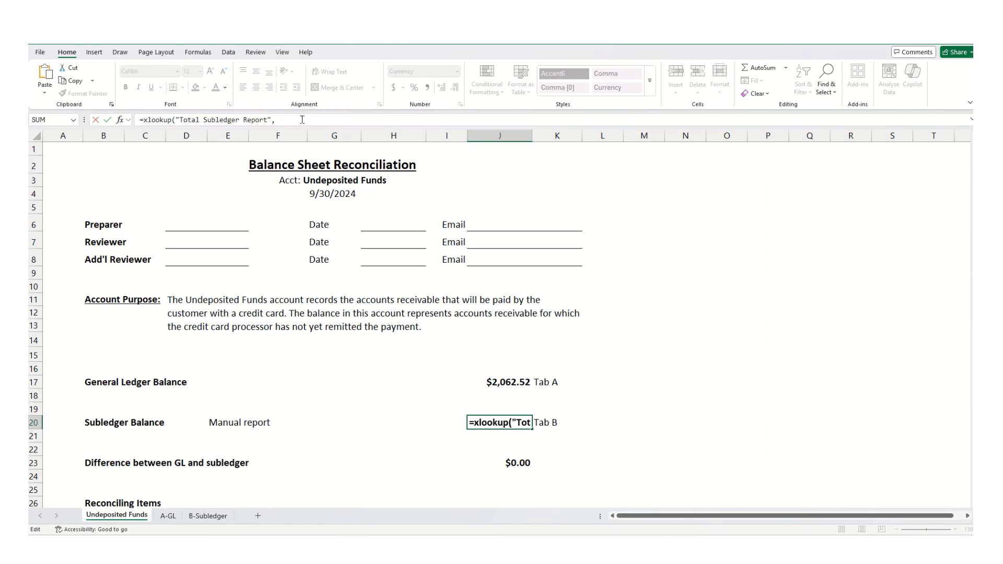
left_click(207, 516)
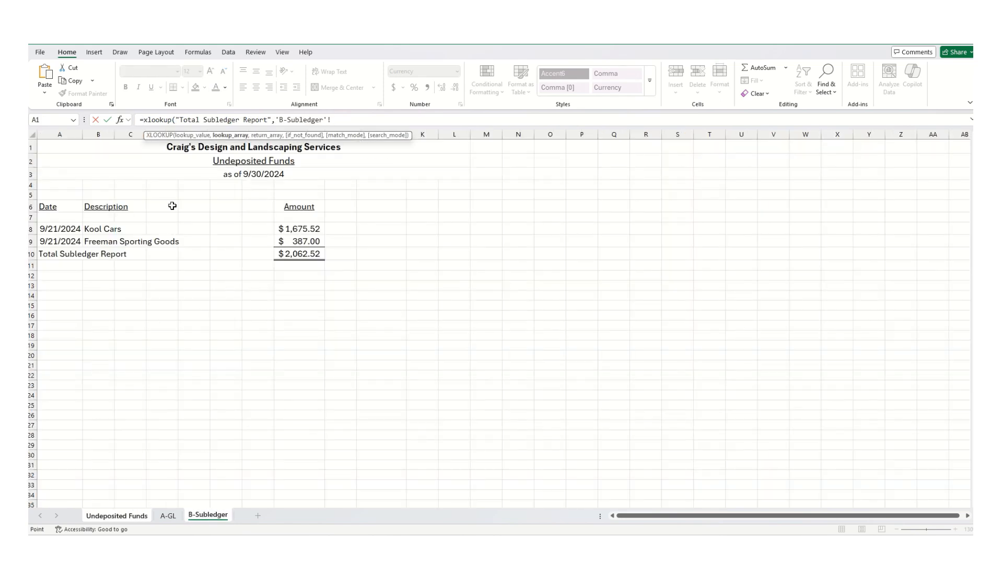
left_click_drag(57, 206, 324, 374)
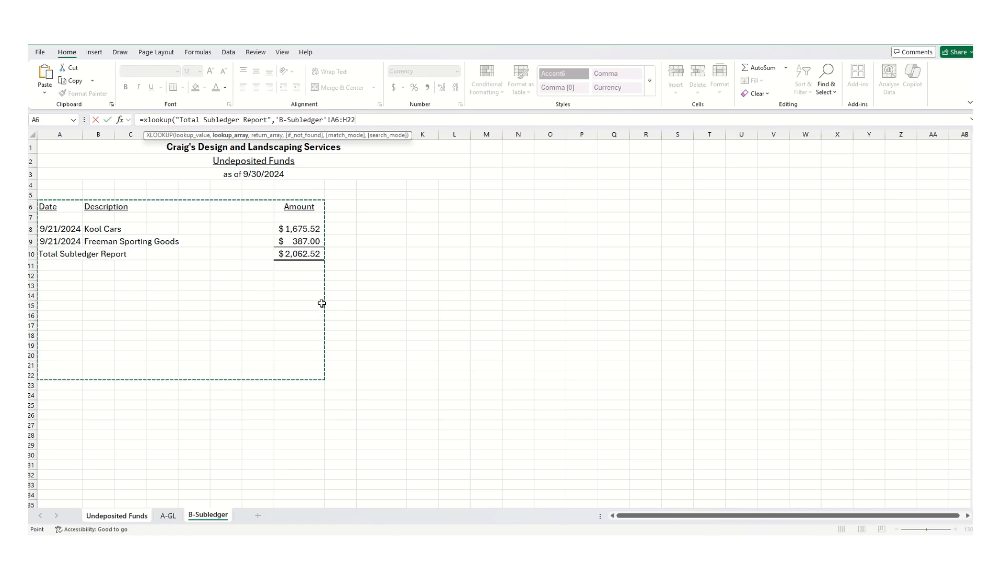
type("00")
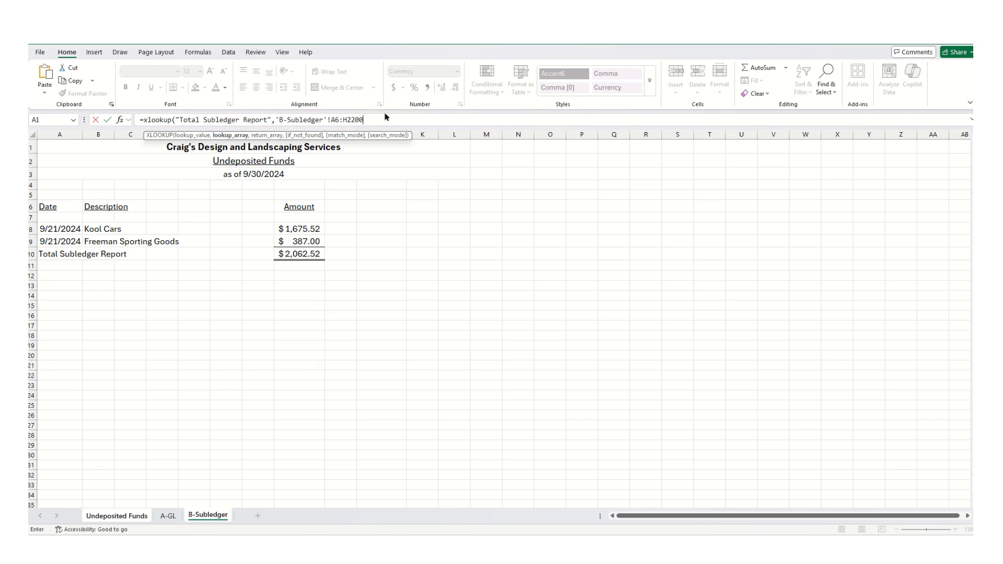
type(",")
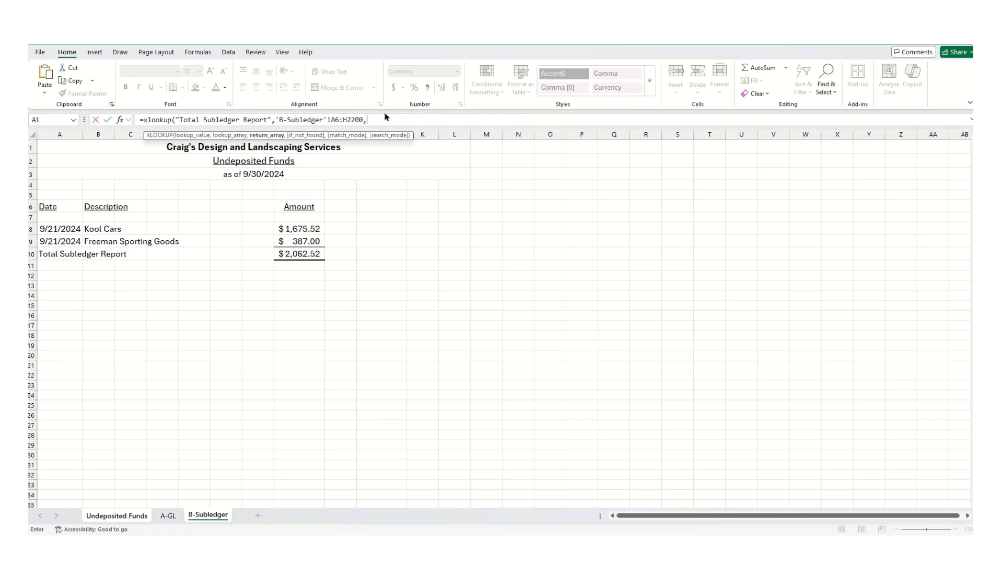
left_click_drag(368, 120, 273, 117)
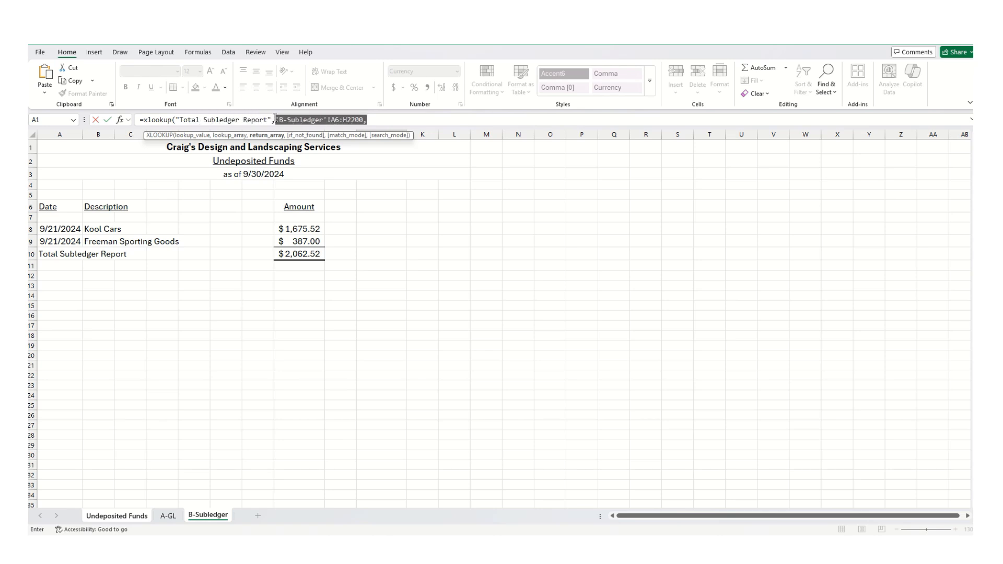
left_click_drag(52, 134, 457, 135)
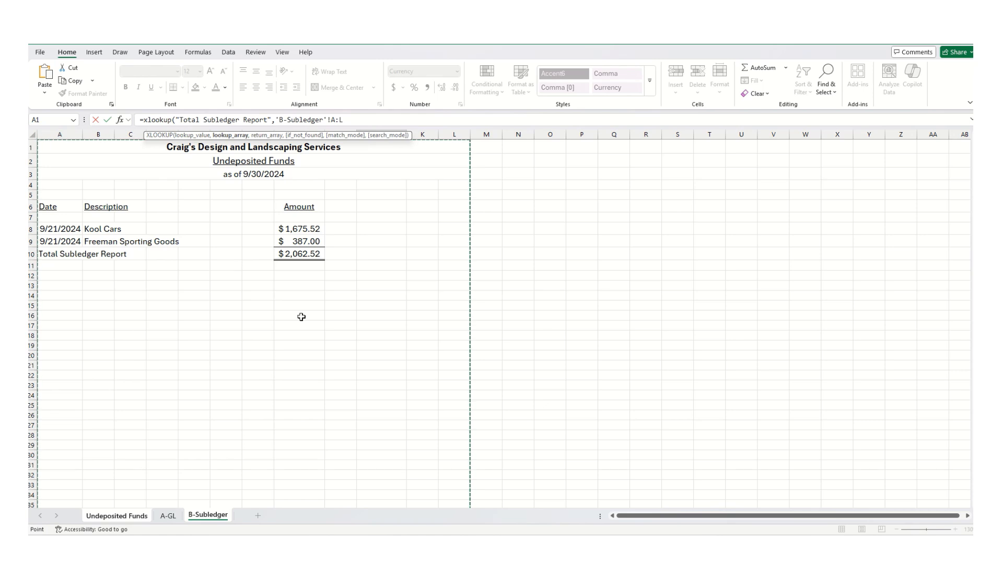
key("BackSpace")
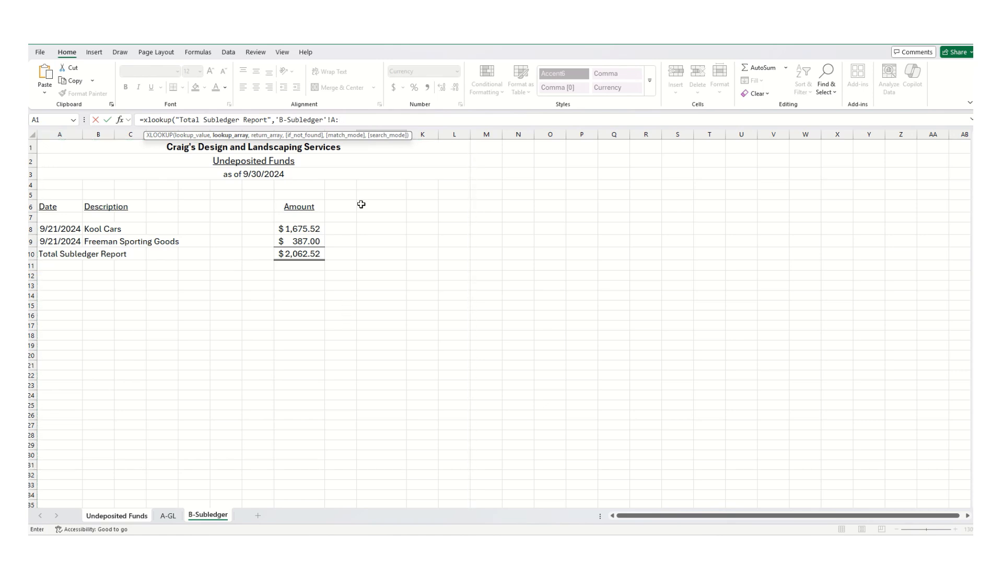
type("A,")
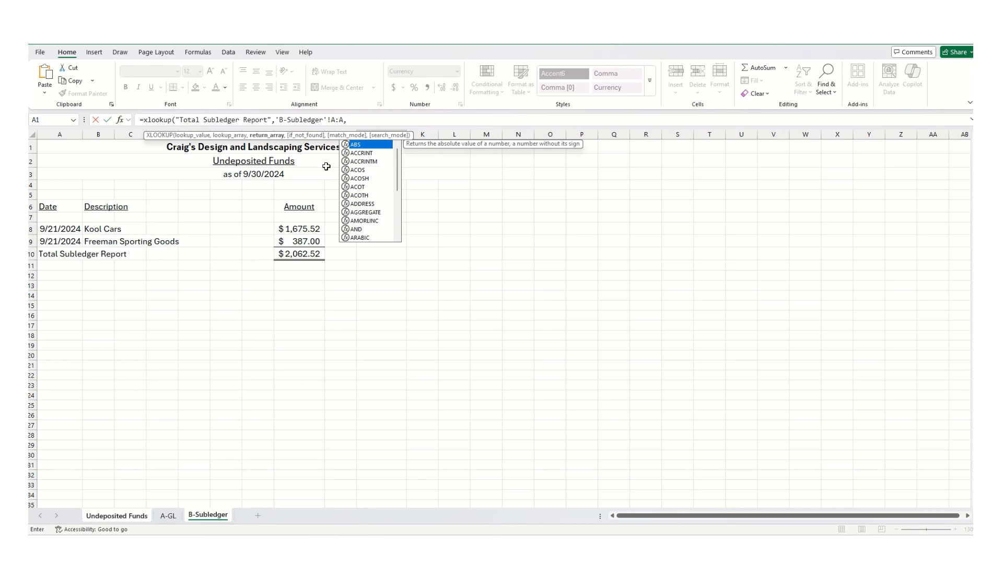
- Set the return array to 'B-Subledger'!H:H, close the XLOOKUP and check the Subledger Balance
left_click(311, 155)
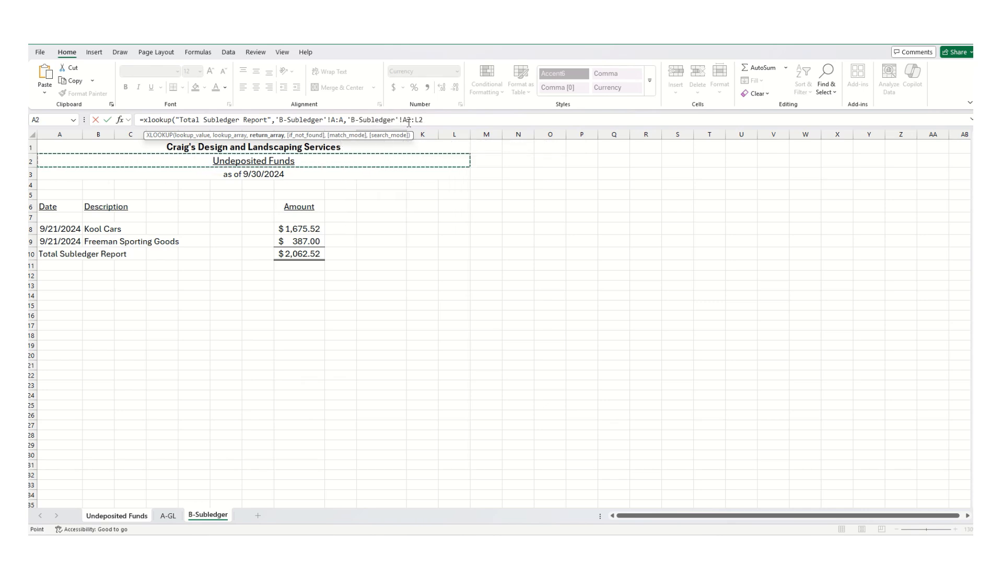
left_click_drag(402, 119, 448, 119)
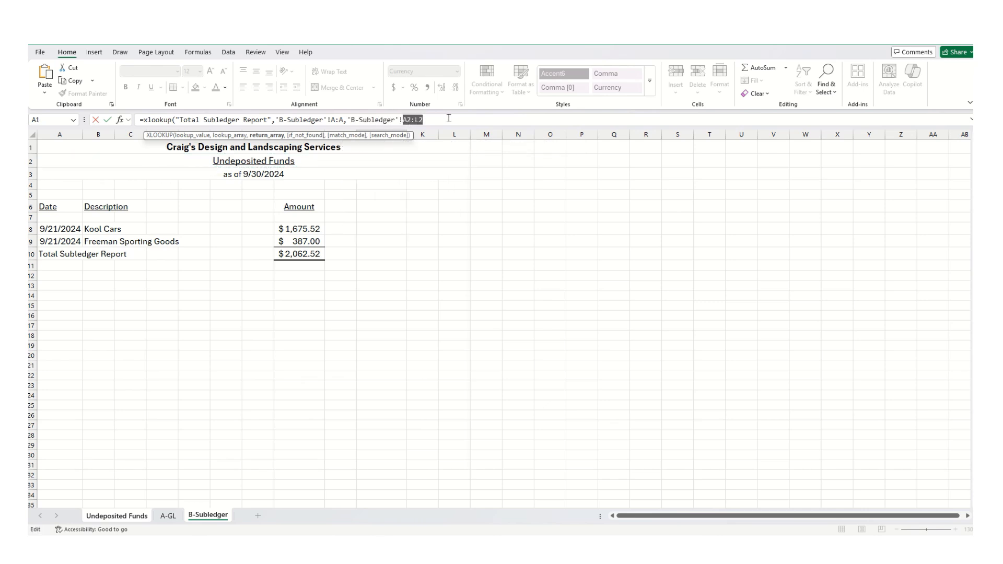
type("H:H)")
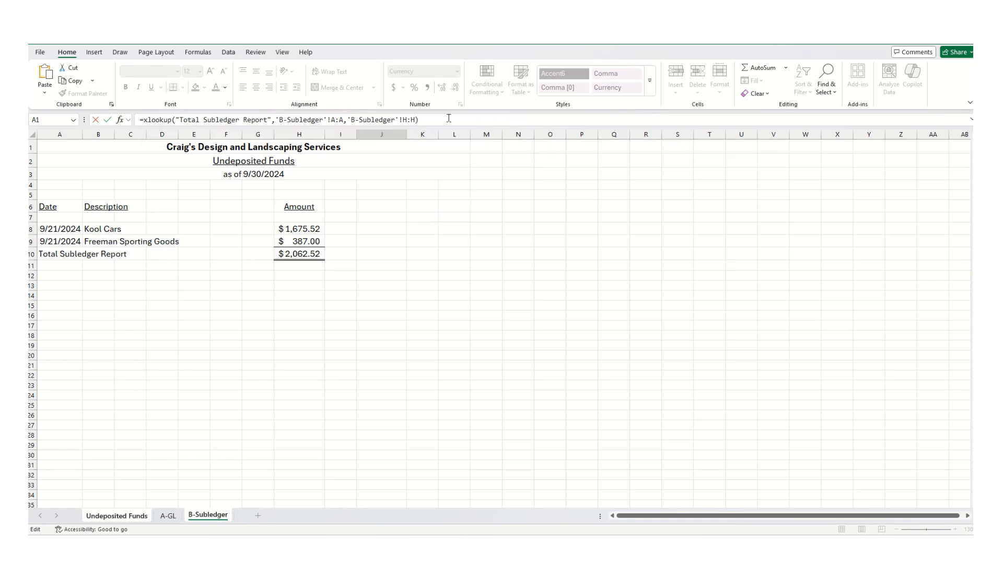
key("Return")
left_click(514, 421)
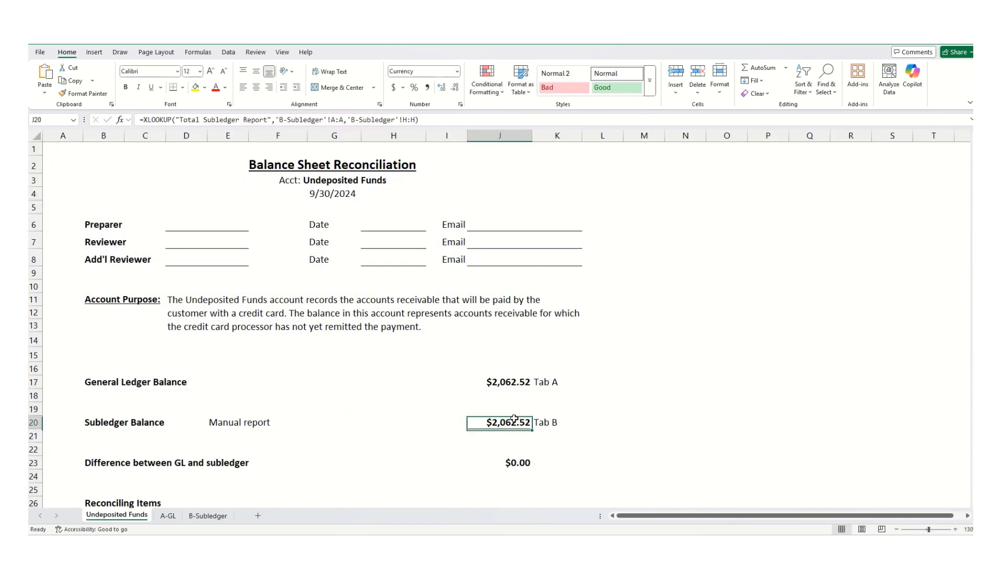